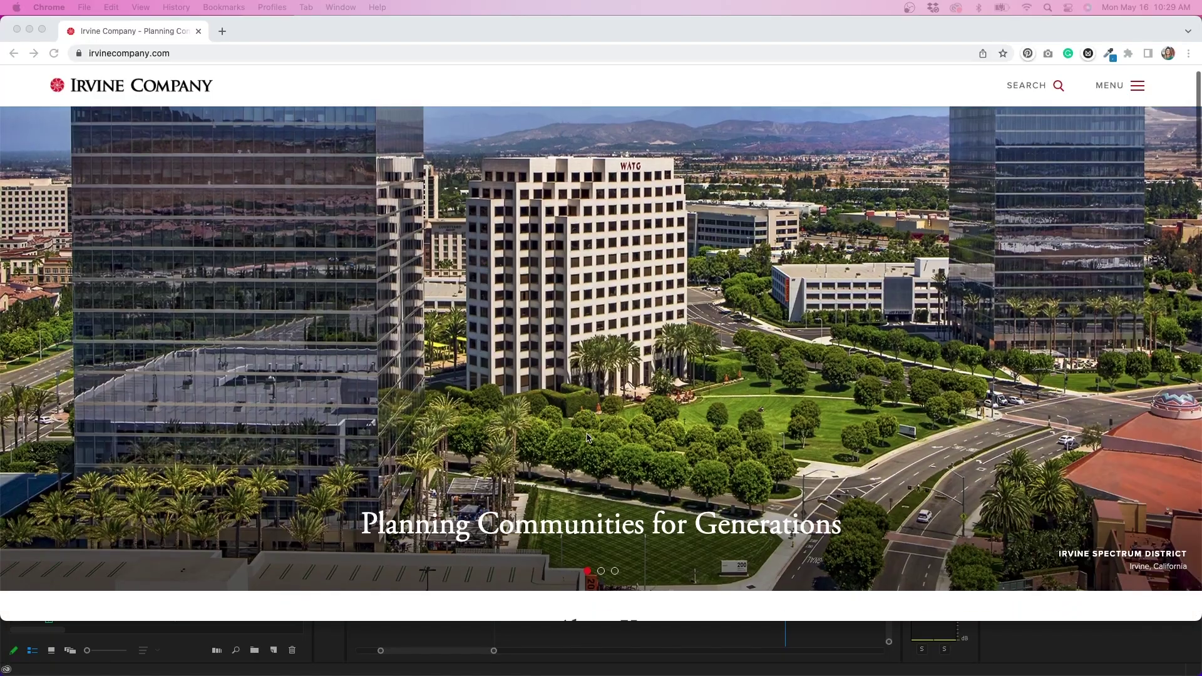
# Step: Browse the Irvine Company homepage to the portfolio section and preview the images of its property categories
pyautogui.scroll(-4, 587, 437)
pyautogui.scroll(-13, 587, 437)
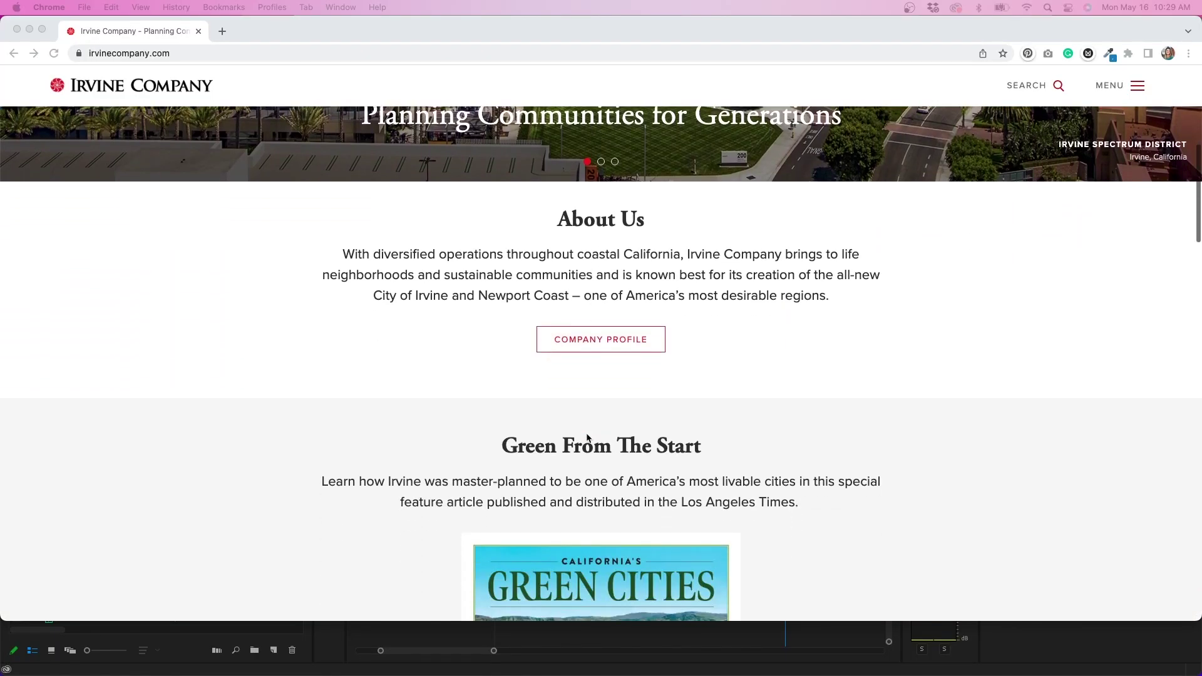
pyautogui.scroll(-9, 587, 437)
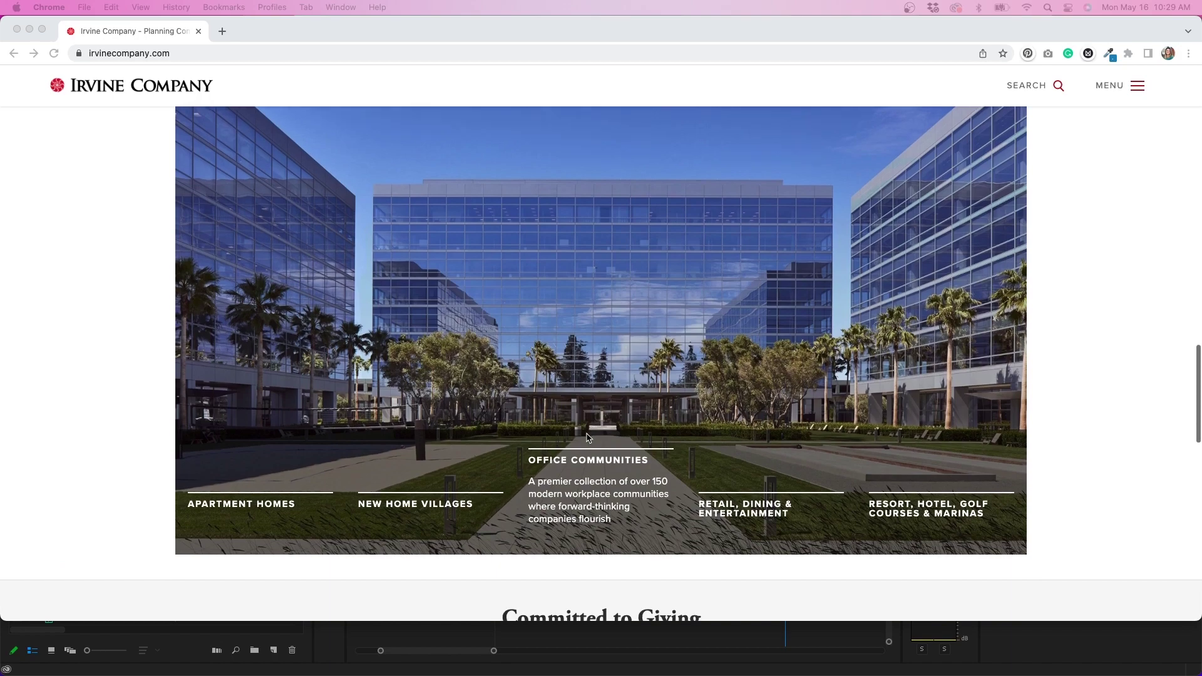
pyautogui.click(396, 508)
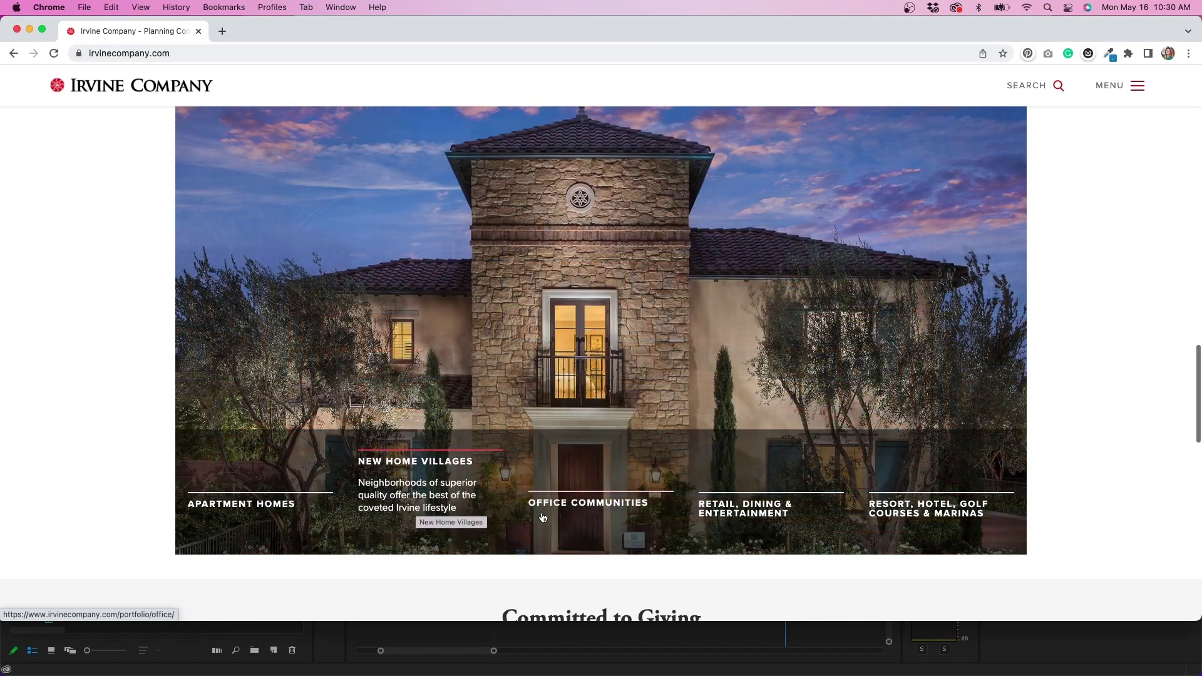
pyautogui.moveTo(544, 517)
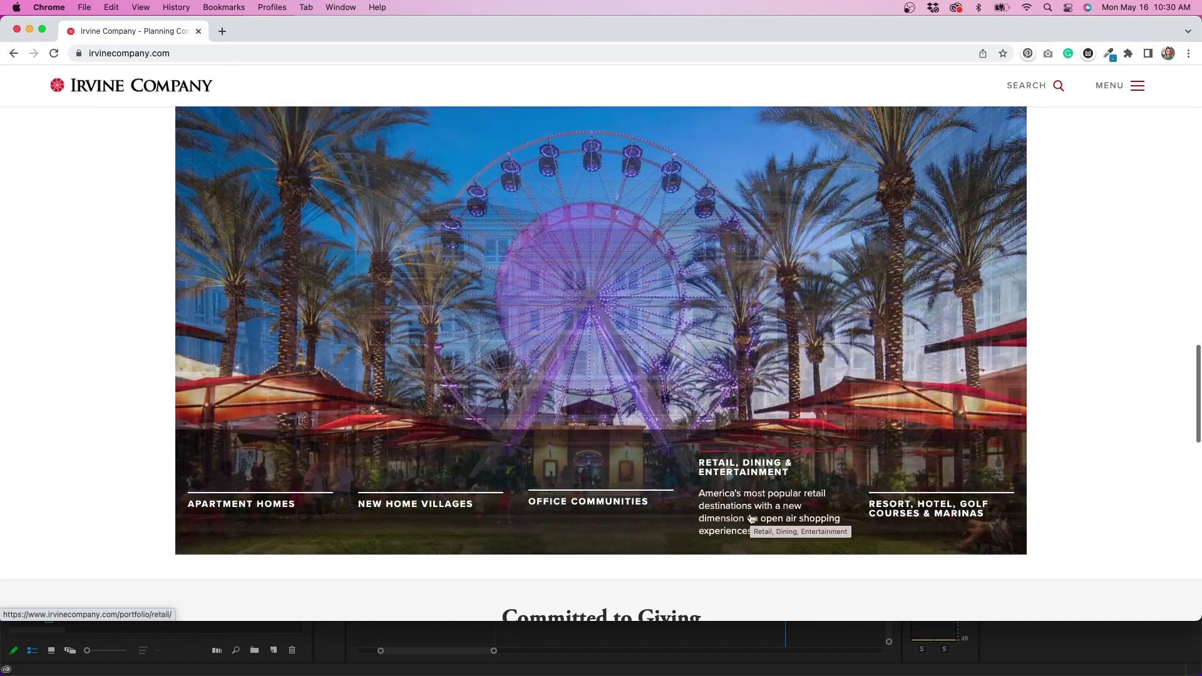
pyautogui.moveTo(917, 519)
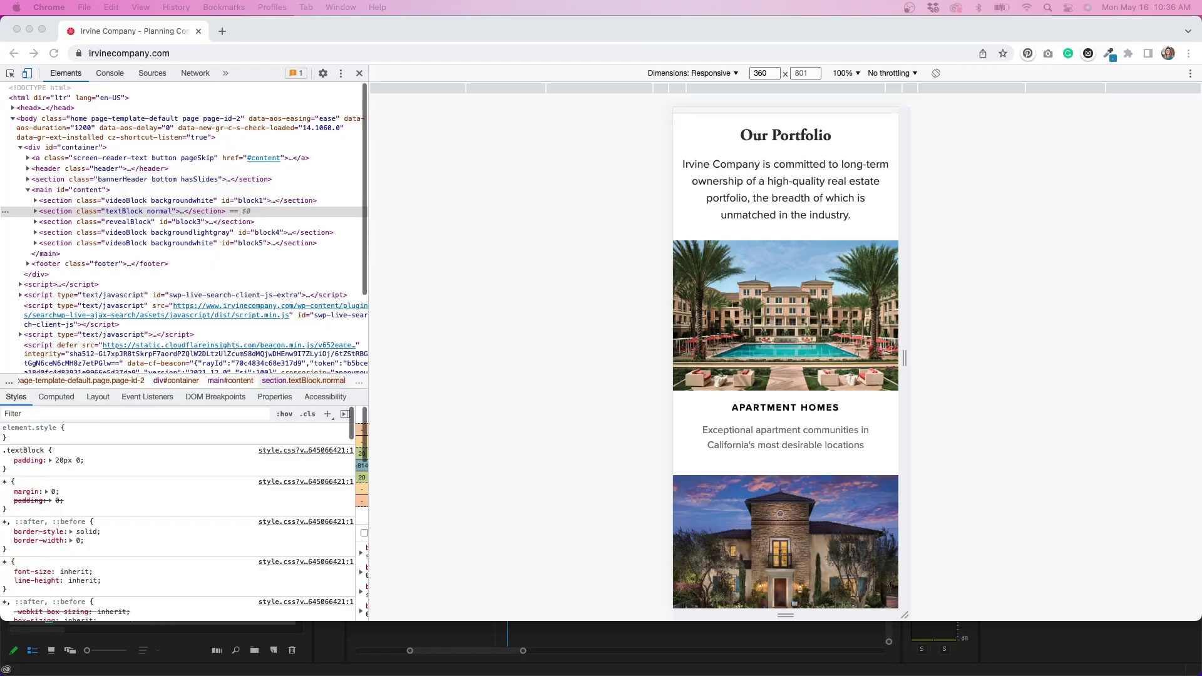
# Step: Review how the Our Portfolio categories are laid out in the 360-pixel-wide mobile view
pyautogui.scroll(-3, 875, 487)
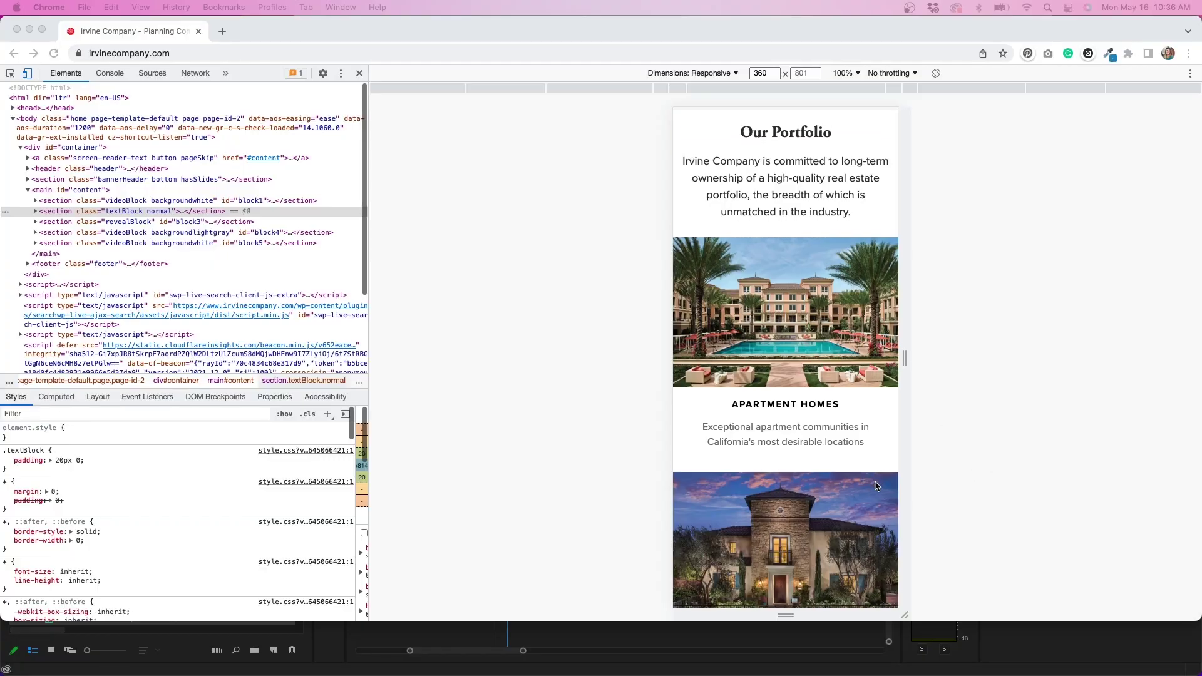
pyautogui.scroll(-5, 876, 486)
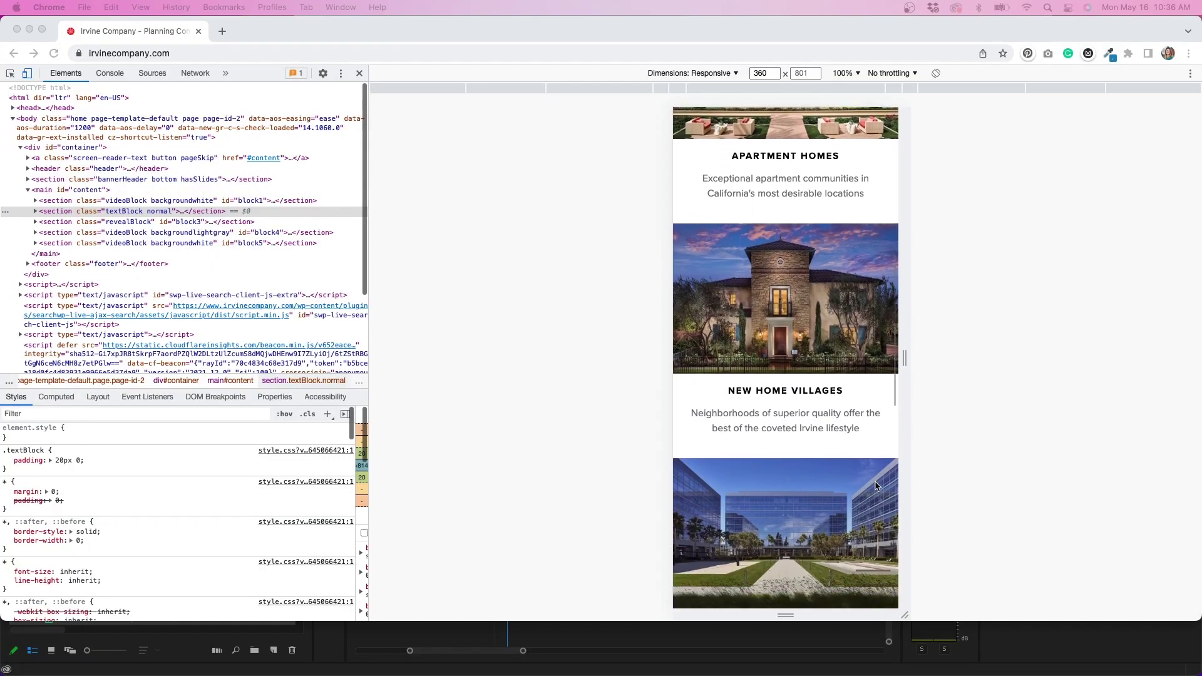
pyautogui.scroll(-9, 876, 486)
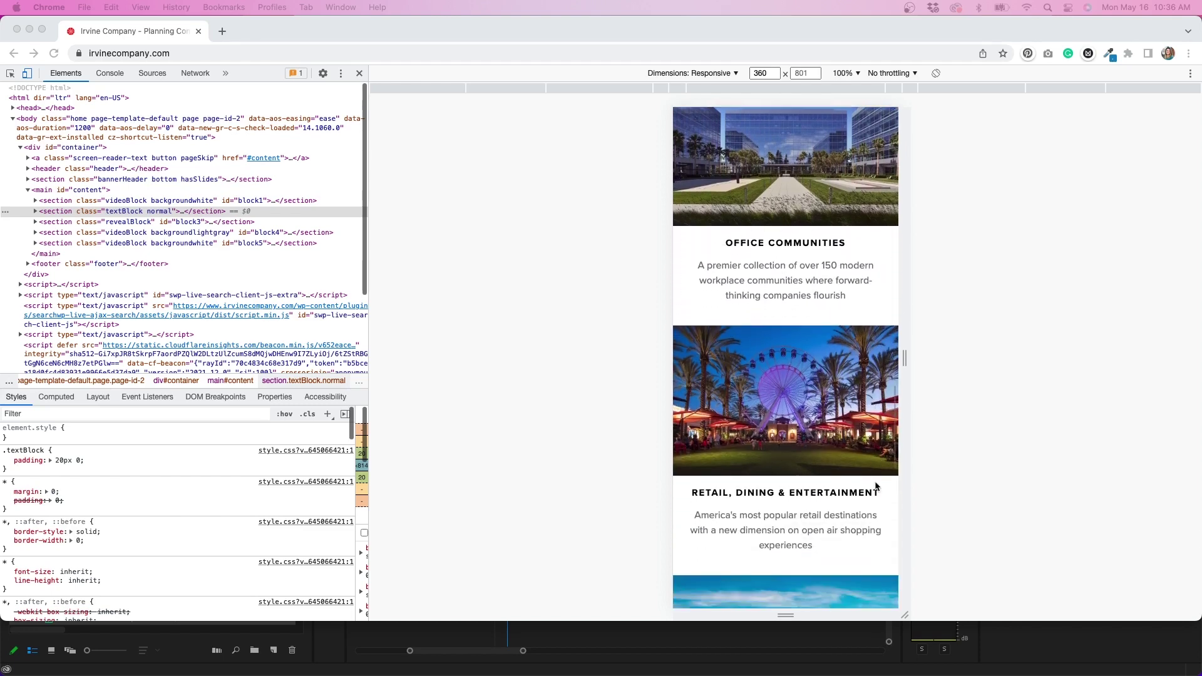
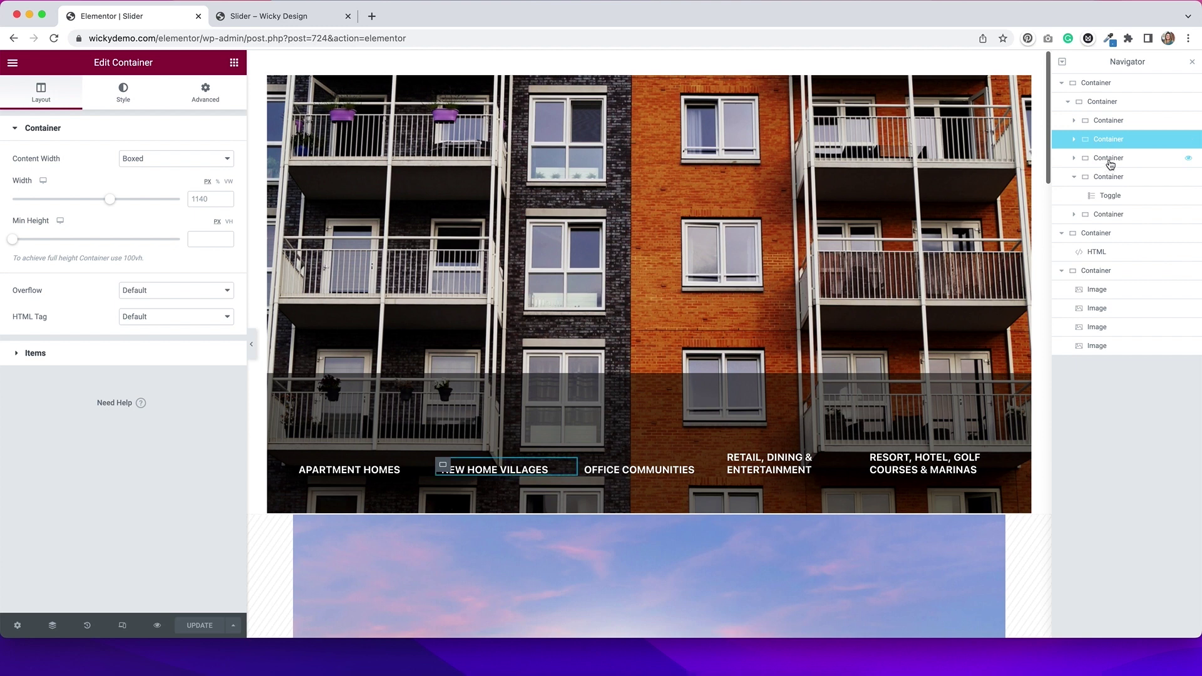
# Step: Inspect the slider's category containers in the page structure and view the code of the HTML widget
pyautogui.click(1110, 178)
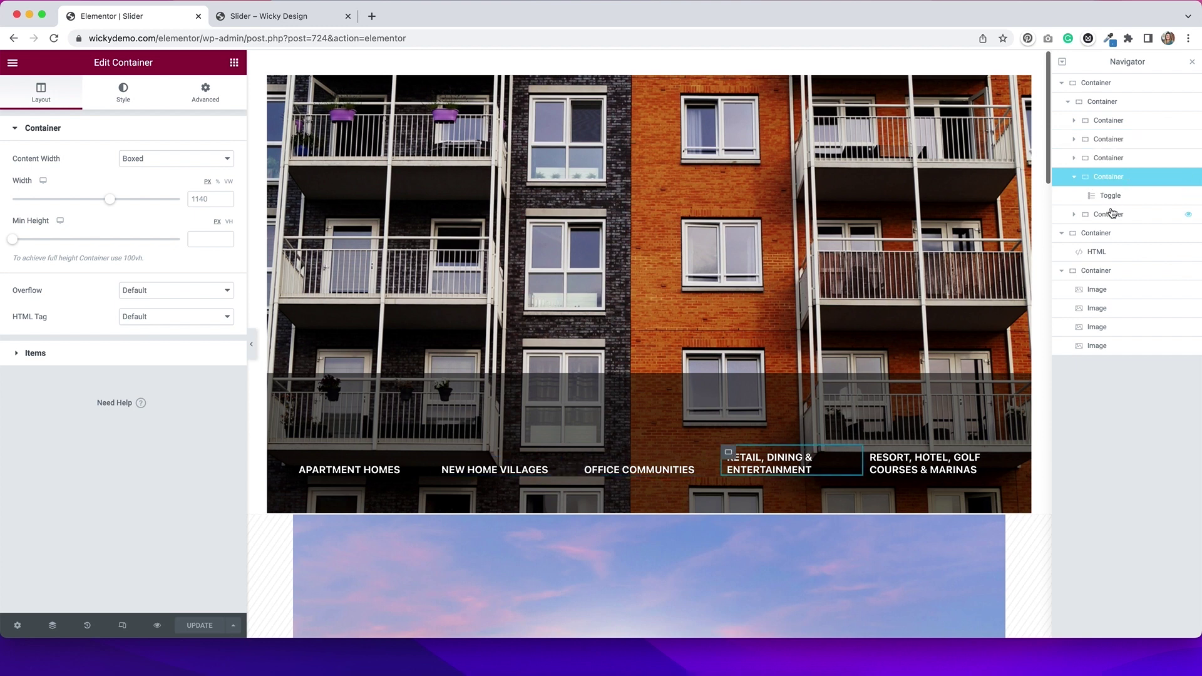
pyautogui.click(1112, 215)
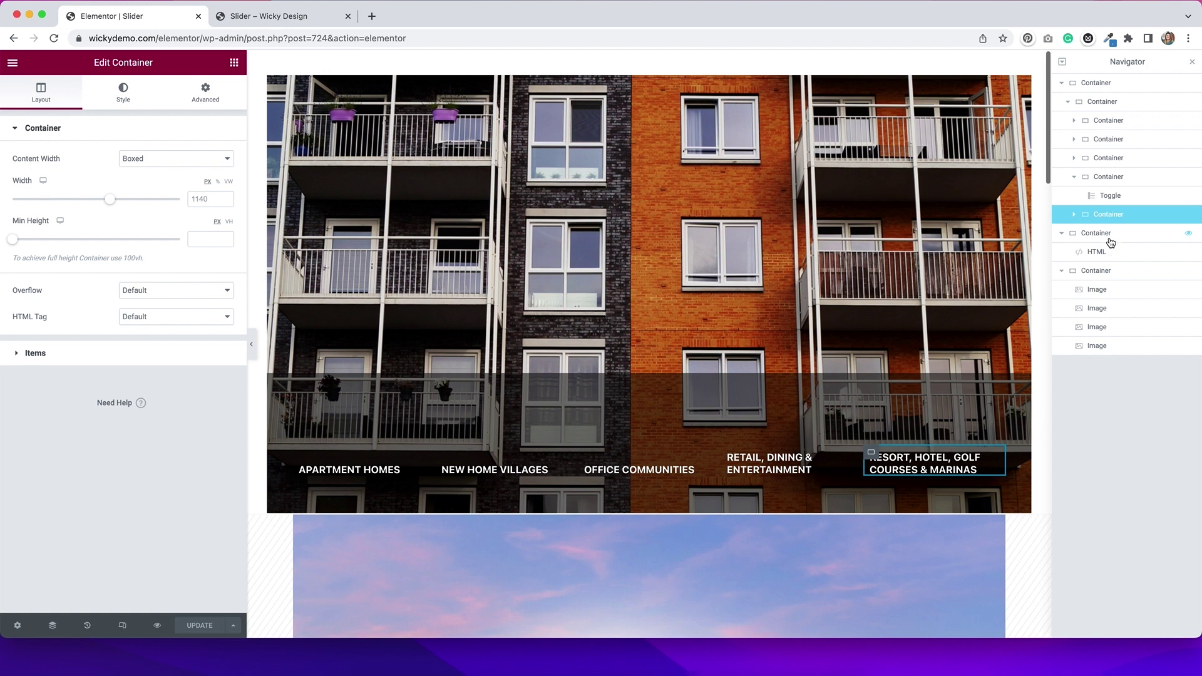
pyautogui.click(1109, 237)
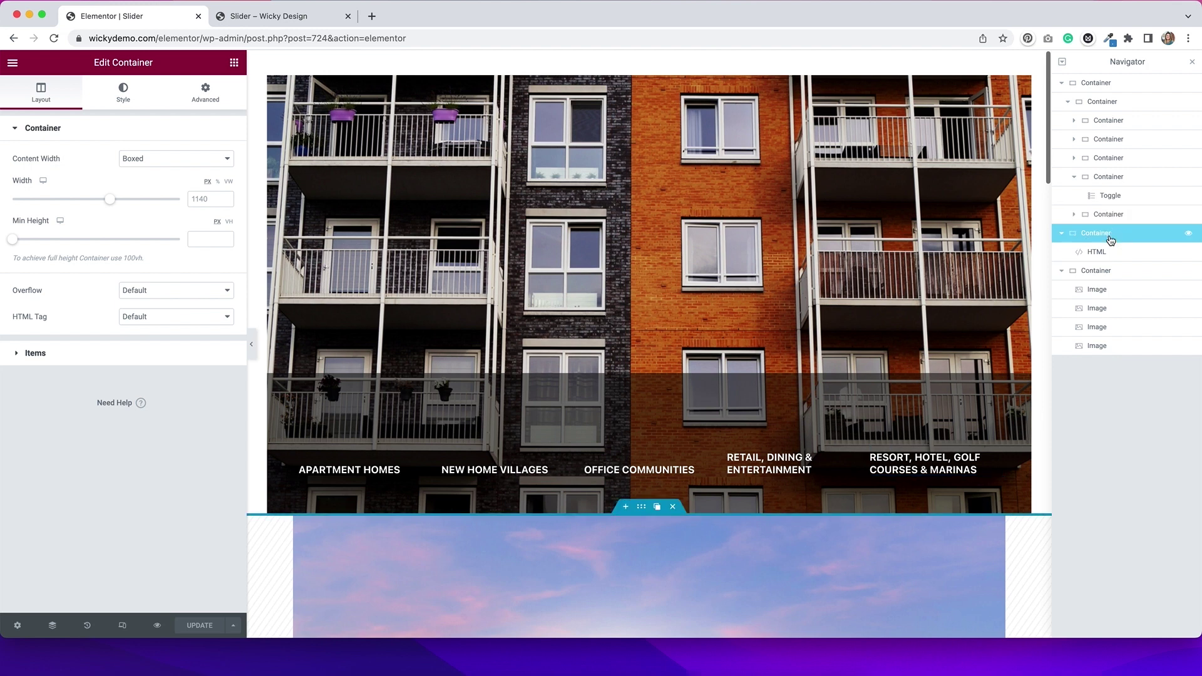
pyautogui.click(1110, 251)
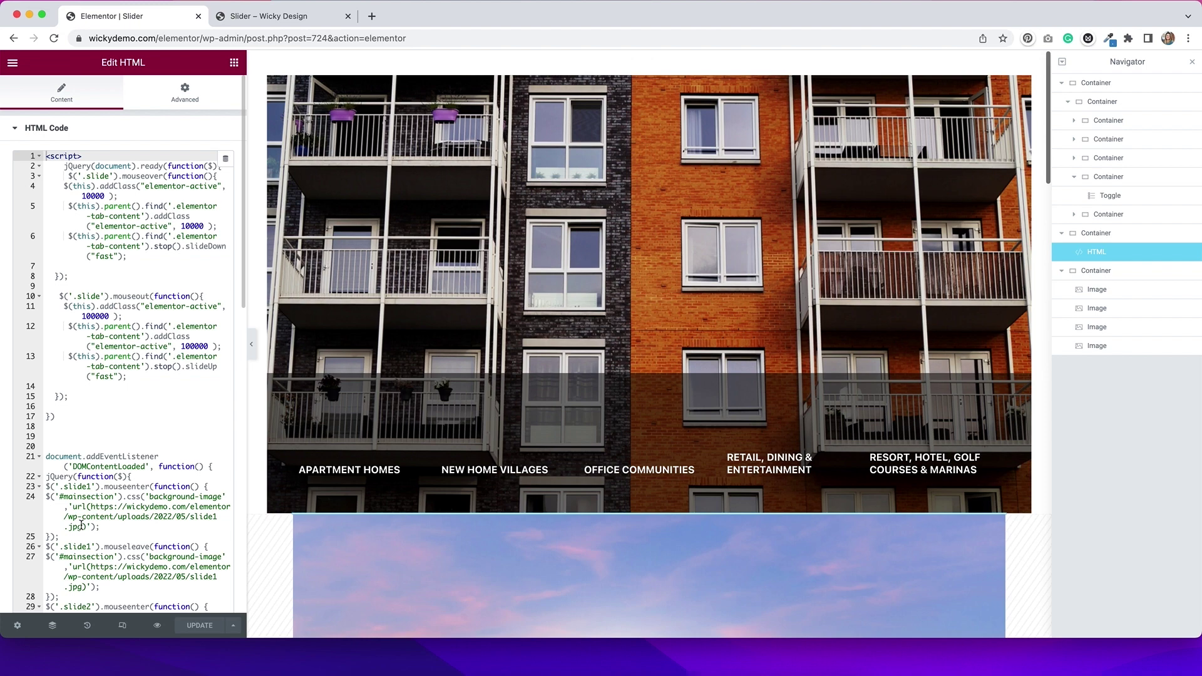
# Step: Select the last container on the page and look through its four images
pyautogui.click(1127, 278)
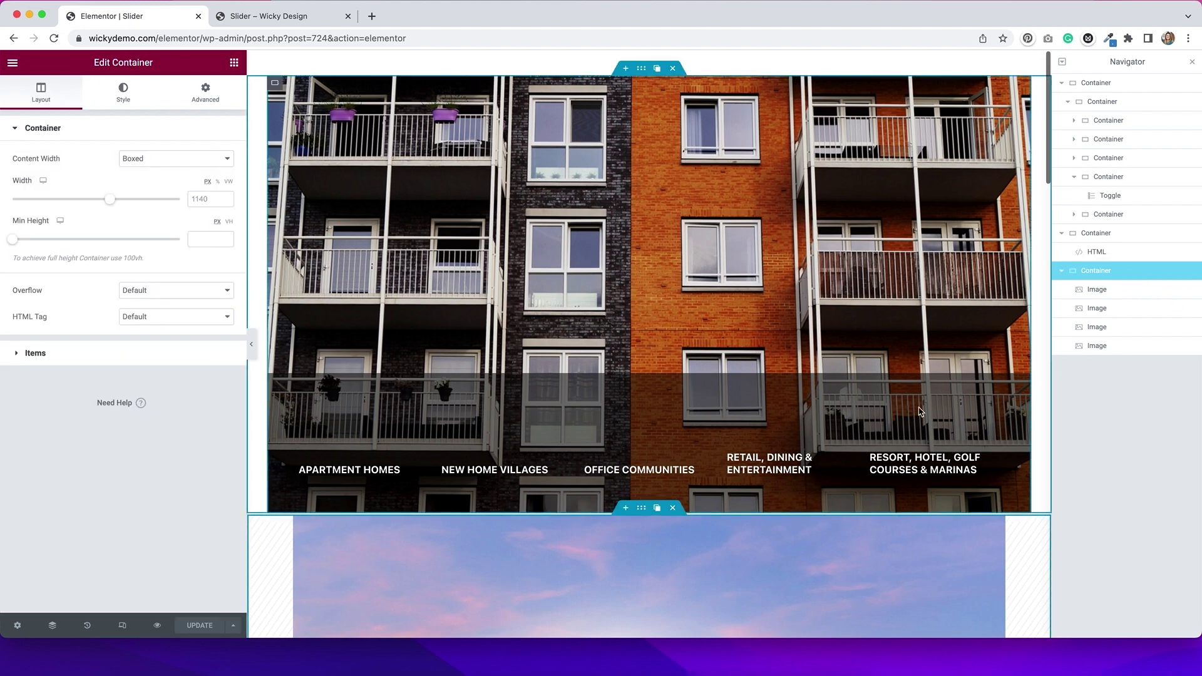
pyautogui.scroll(-2, 919, 411)
pyautogui.scroll(-12, 919, 412)
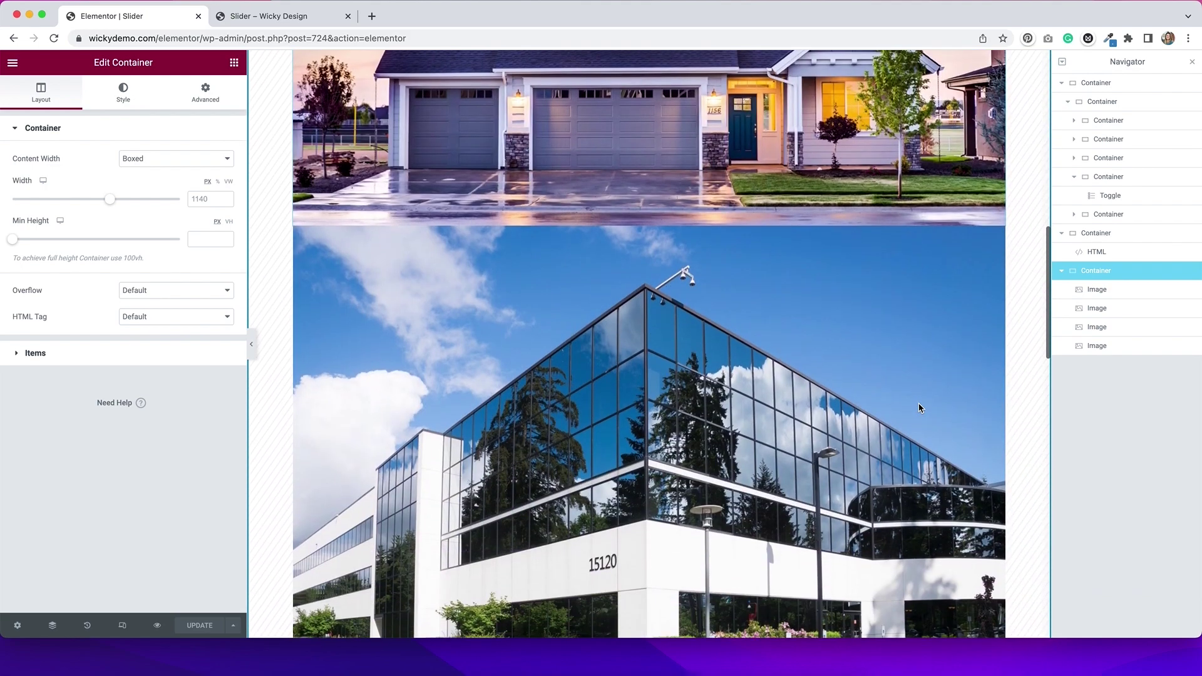
pyautogui.scroll(-10, 919, 409)
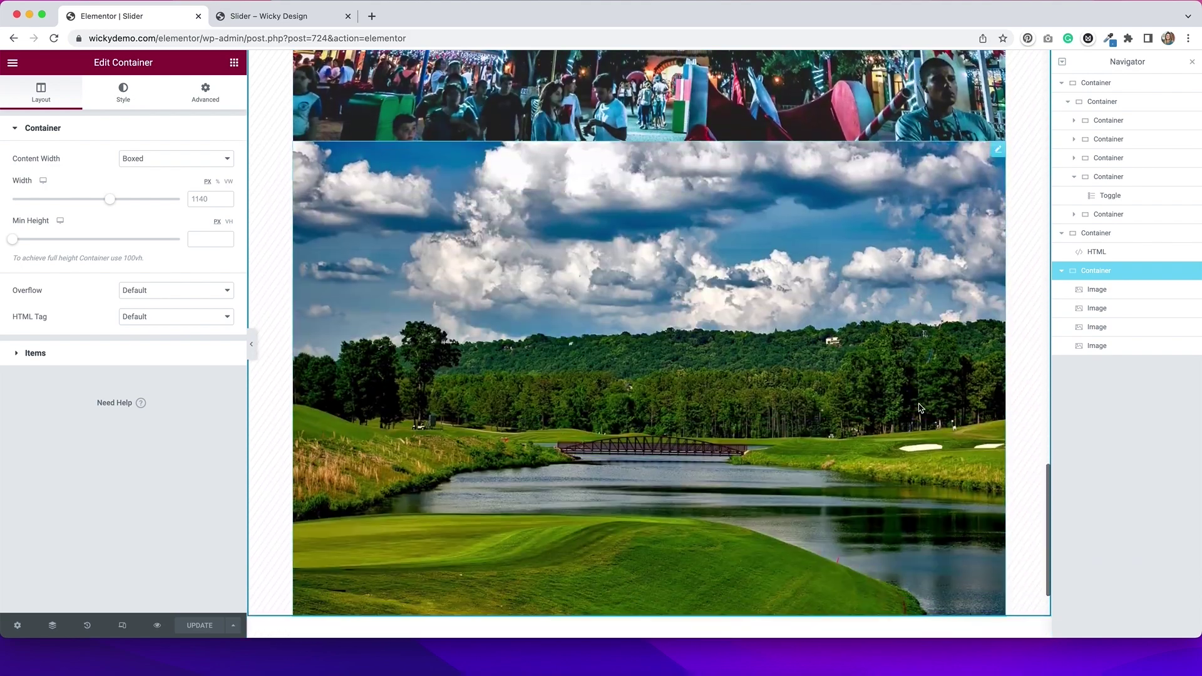
pyautogui.scroll(20, 919, 408)
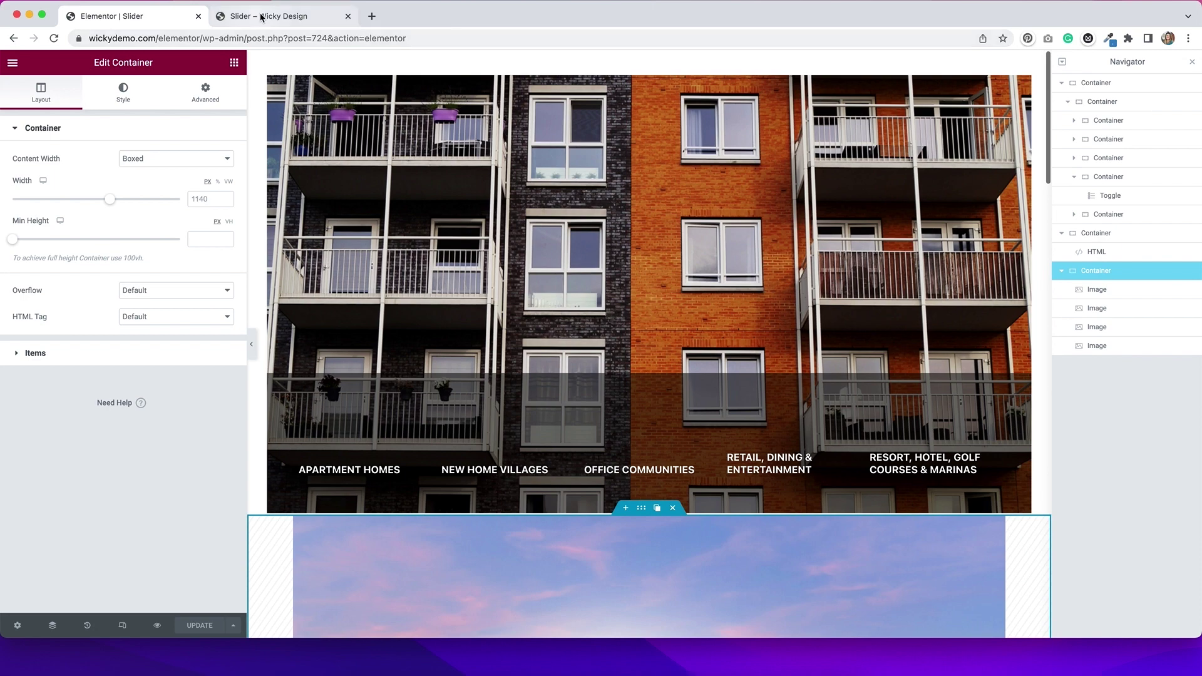
# Step: Check the slider's category hover effects on the preview page and return to the Elementor editor
pyautogui.click(262, 17)
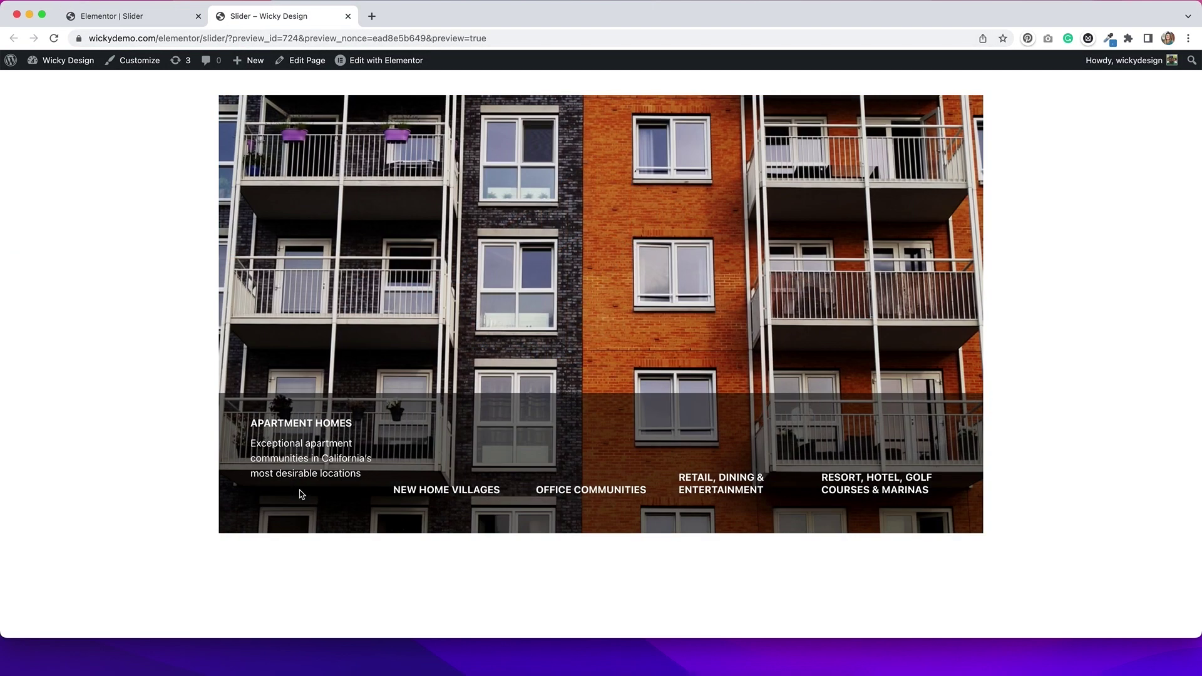
pyautogui.moveTo(411, 495)
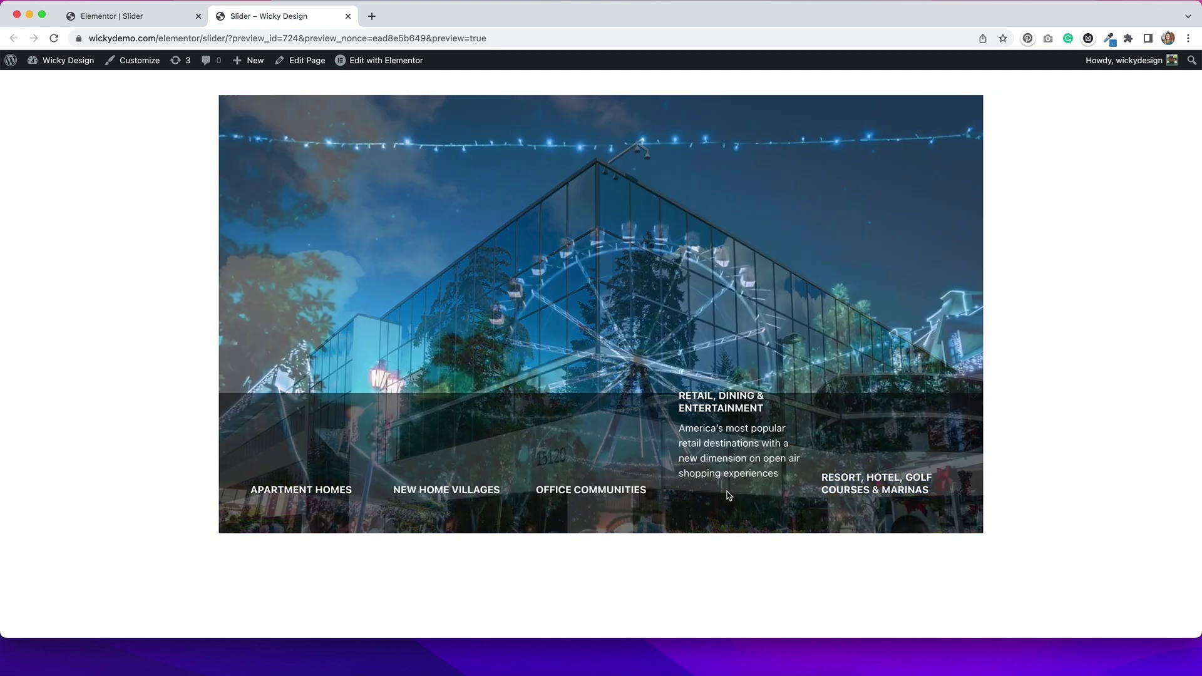
pyautogui.moveTo(867, 495)
pyautogui.hotkey('ctrl', 'shift', 'Tab')
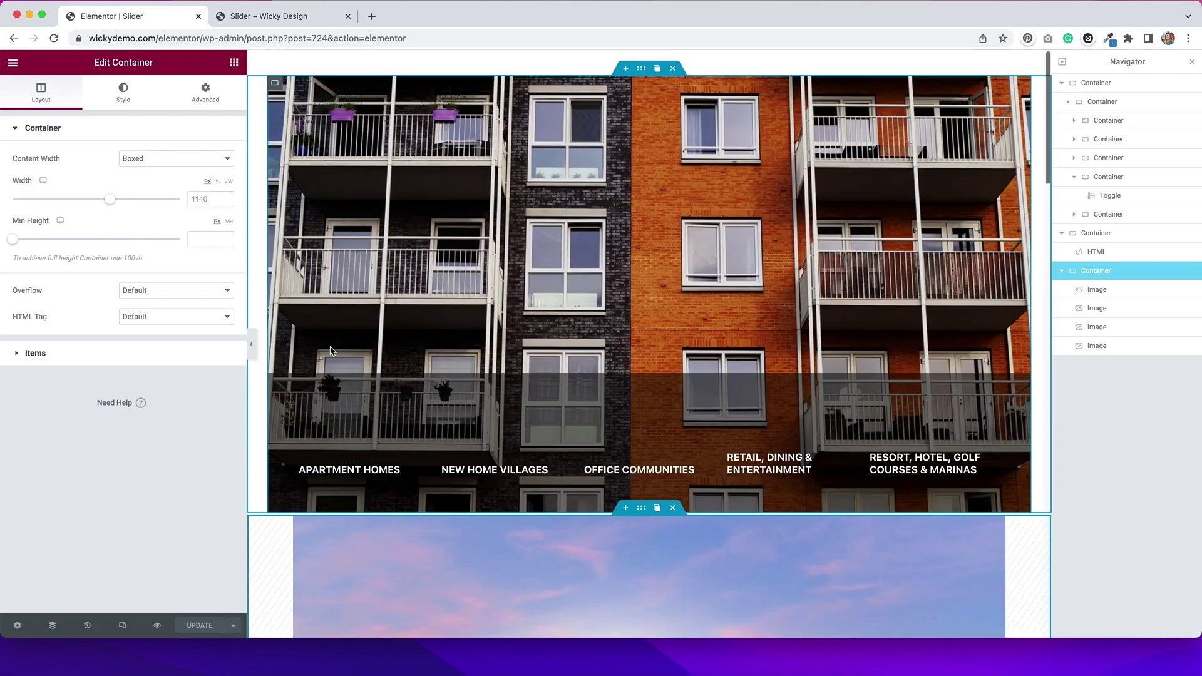
# Step: Look at the house image below the slider and recheck the Office Communities and Retail, Dining & Entertainment slides on the preview page
pyautogui.scroll(-3, 332, 350)
pyautogui.scroll(-4, 332, 350)
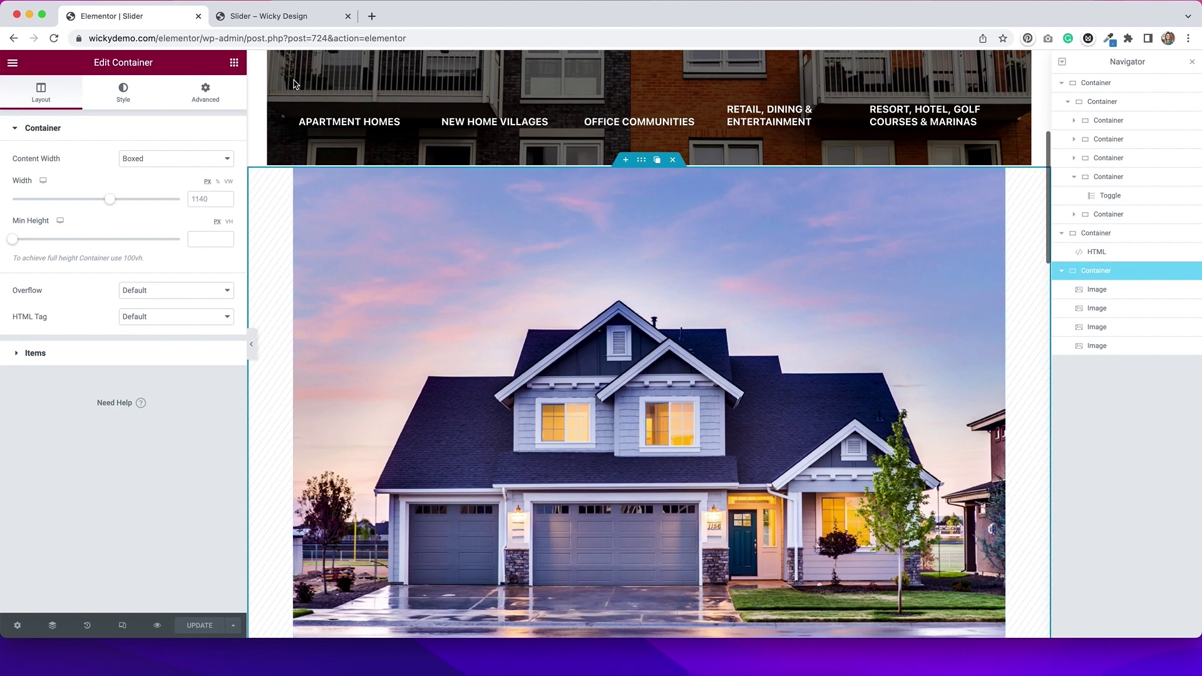
pyautogui.click(276, 16)
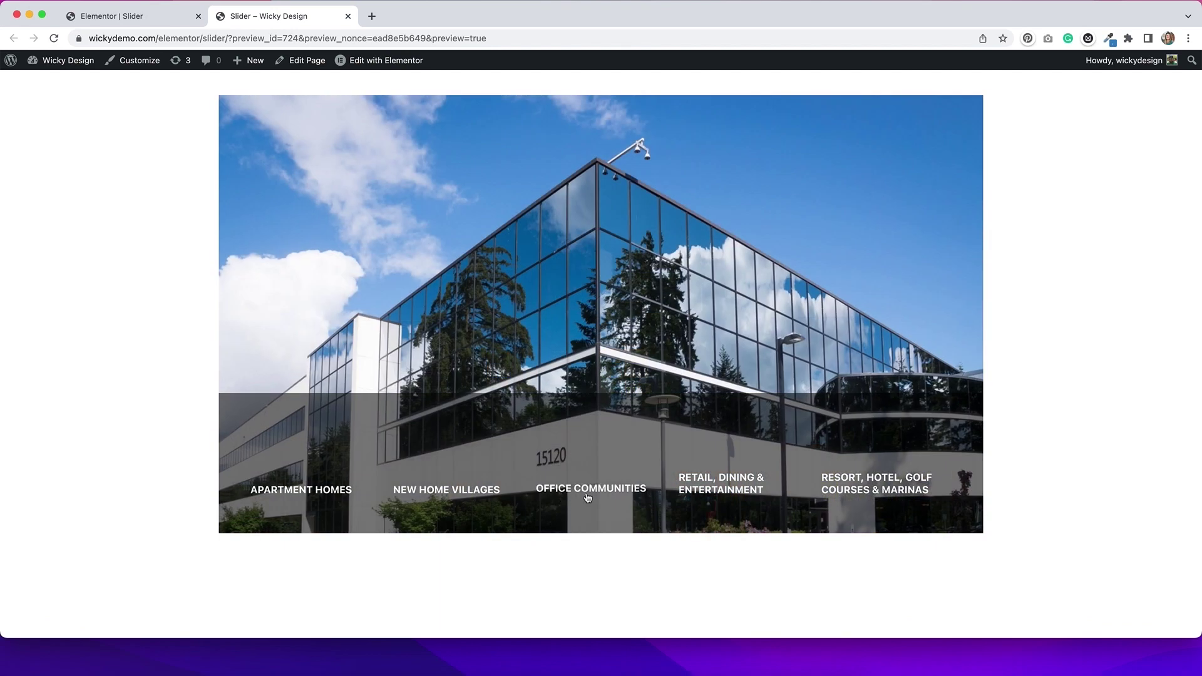
pyautogui.moveTo(706, 495)
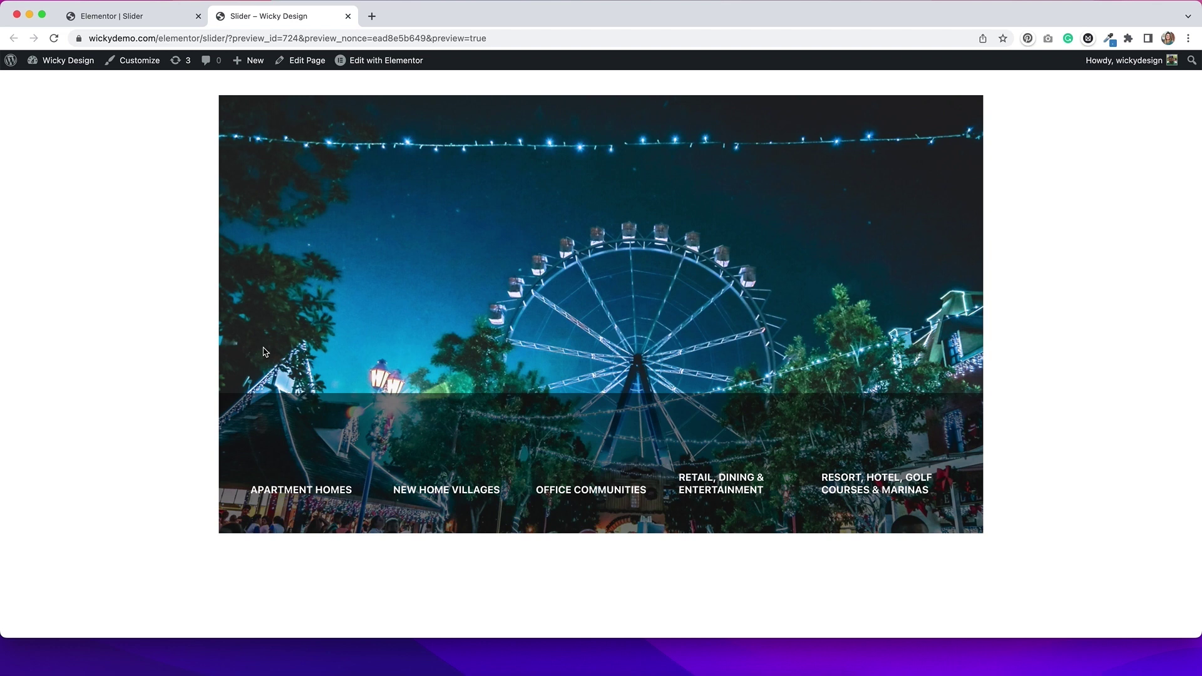
# Step: Return to the Elementor editor and view the image container's responsive visibility settings for desktop, tablet and mobile
pyautogui.click(151, 17)
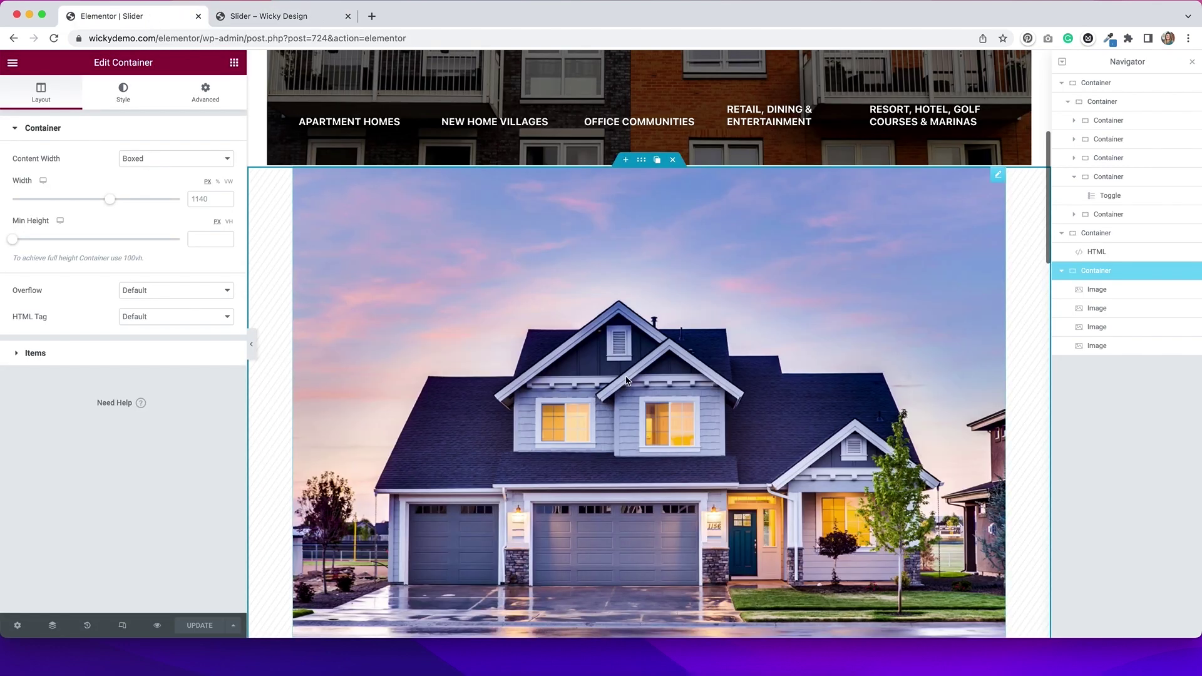
pyautogui.click(202, 92)
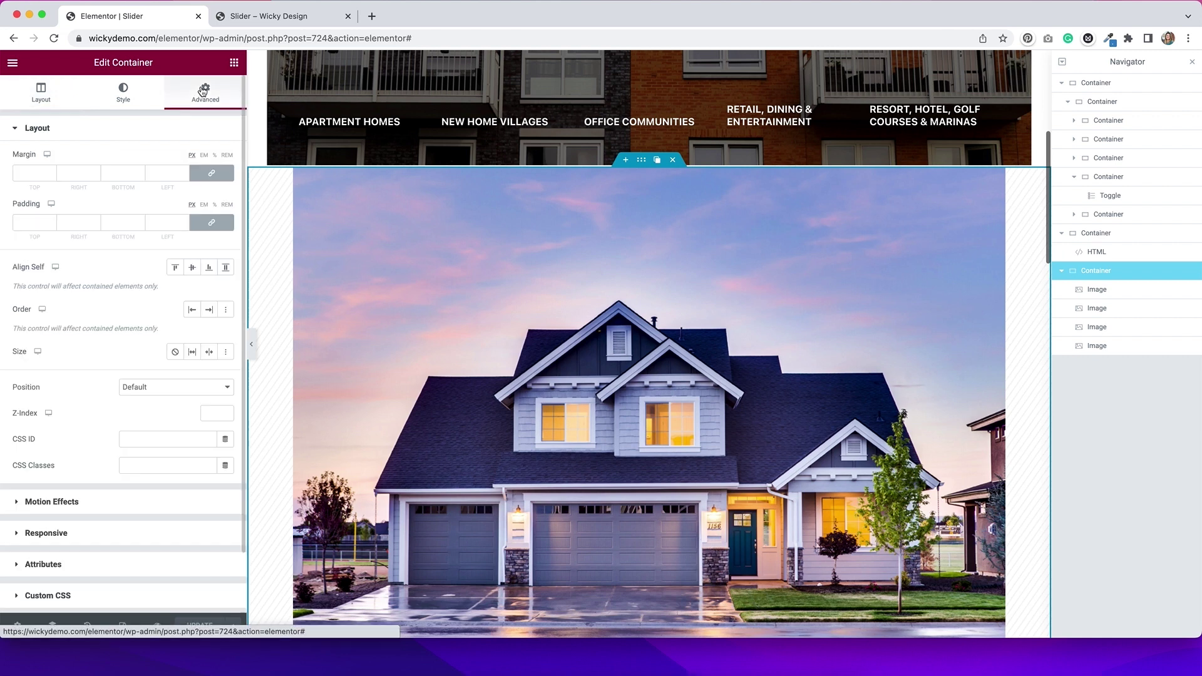
pyautogui.click(74, 531)
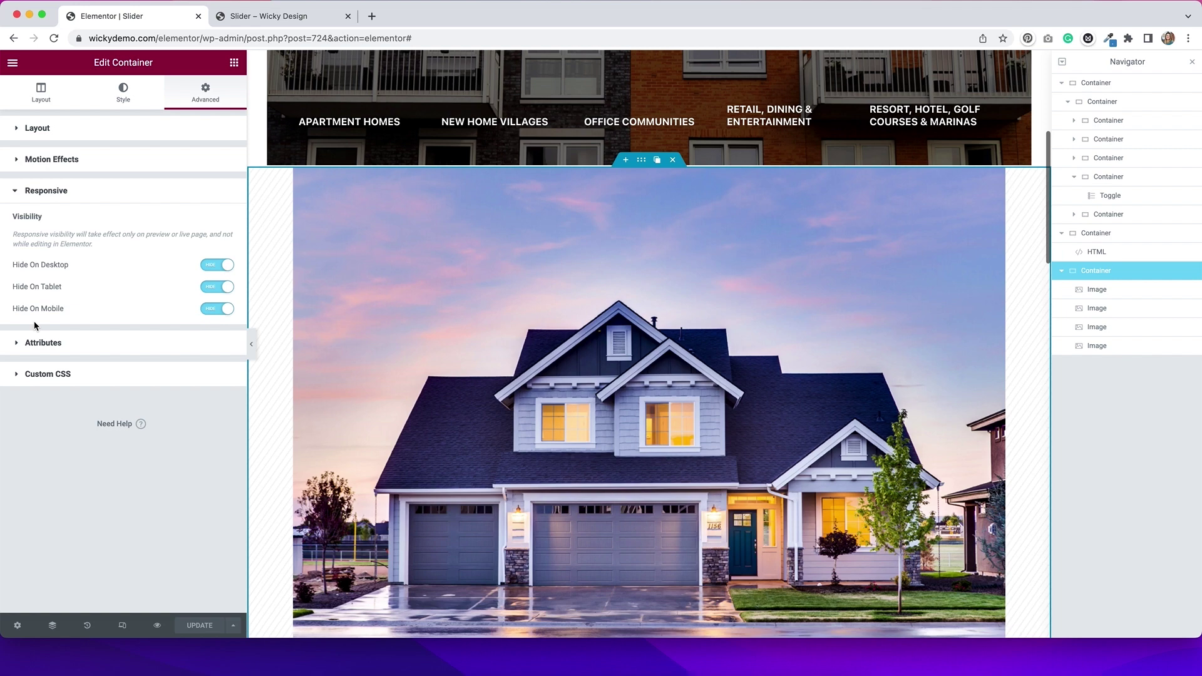
# Step: Select the inner container holding the five categories and view its CSS ID
pyautogui.scroll(5, 588, 67)
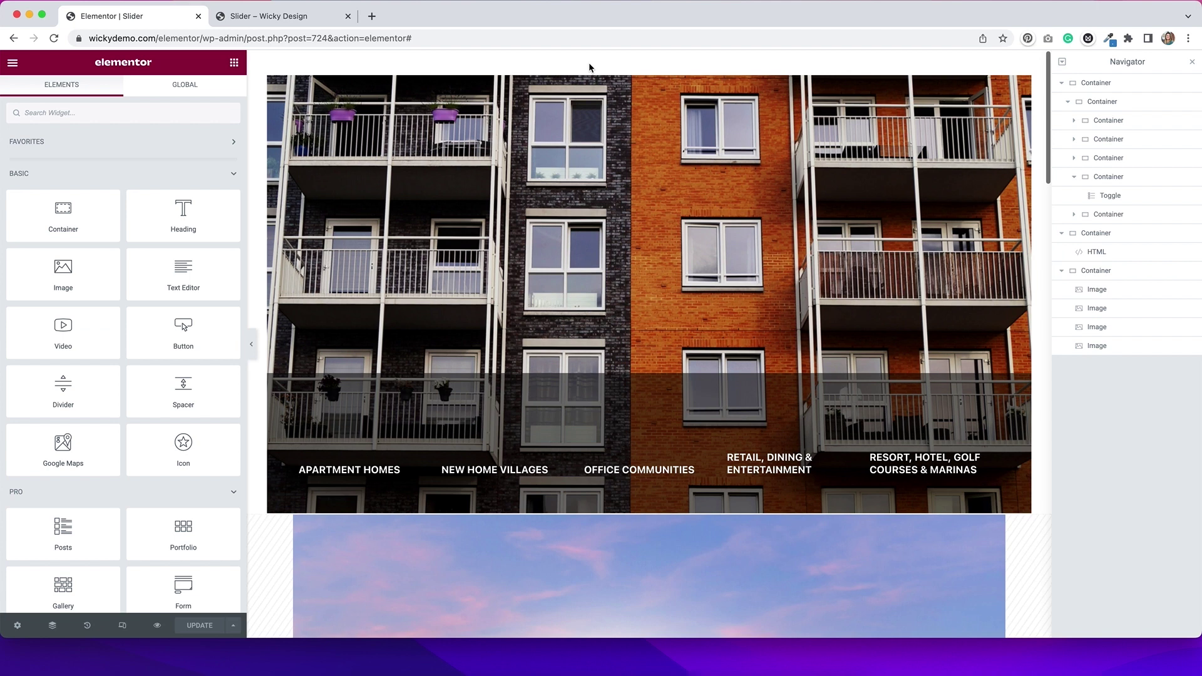
pyautogui.click(1141, 105)
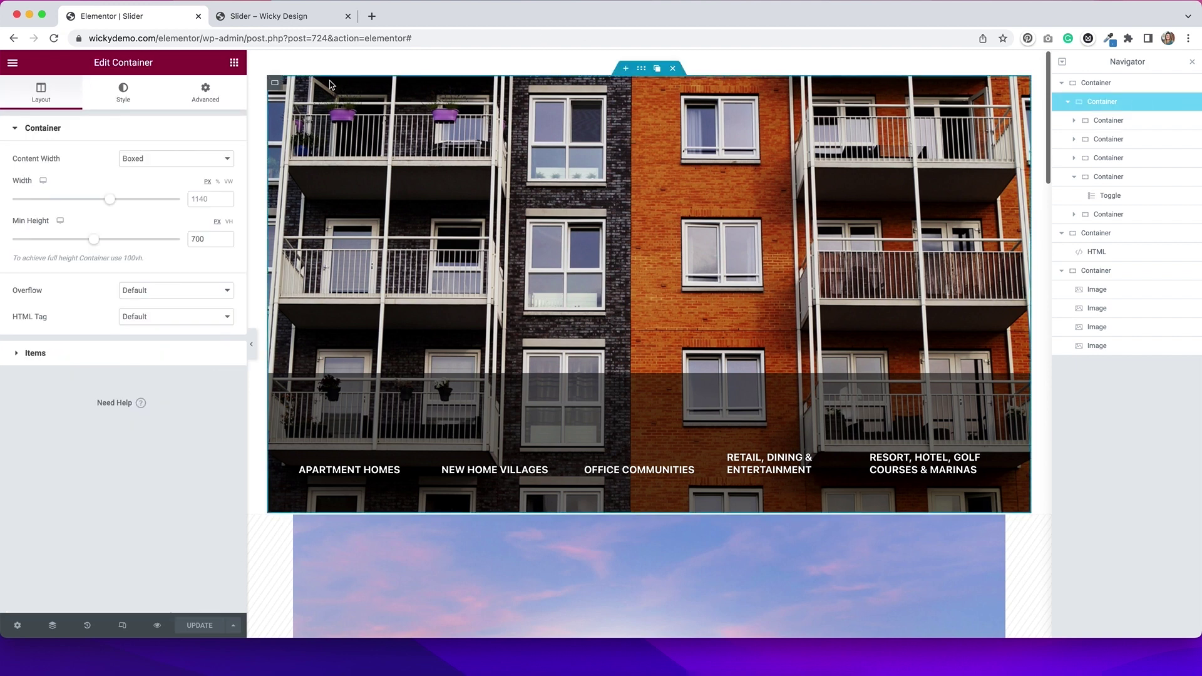
pyautogui.click(205, 97)
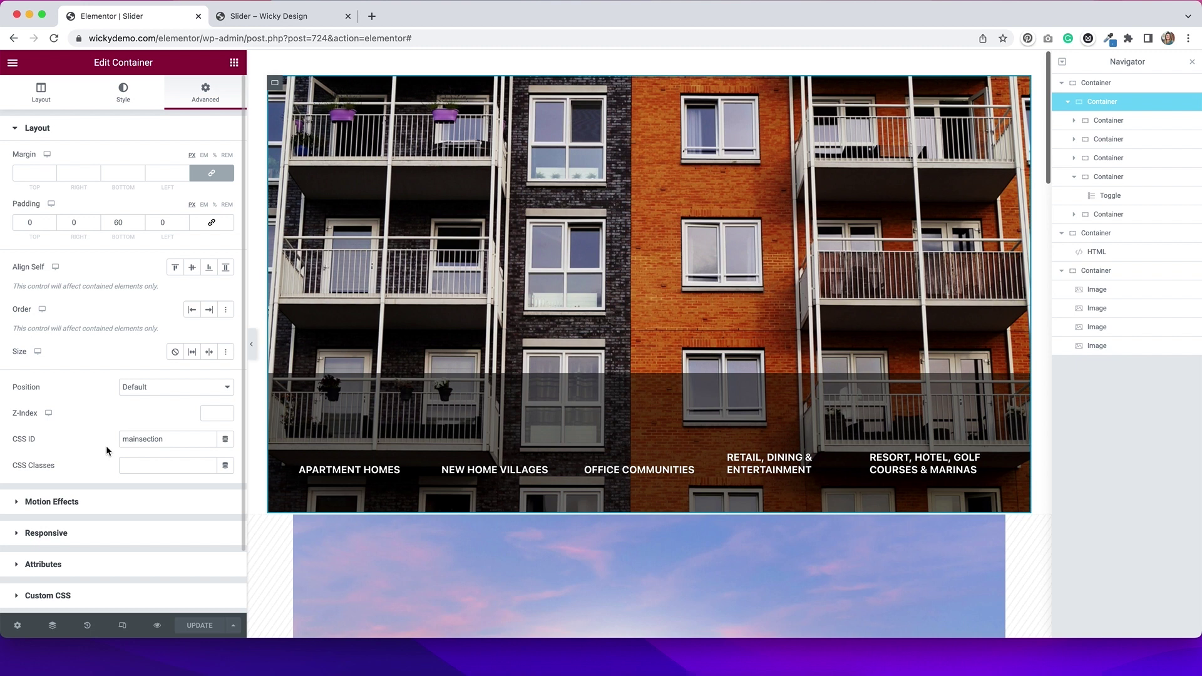
# Step: View the CSS classes assigned to the Apartment Homes and New Home Villages containers
pyautogui.click(1114, 121)
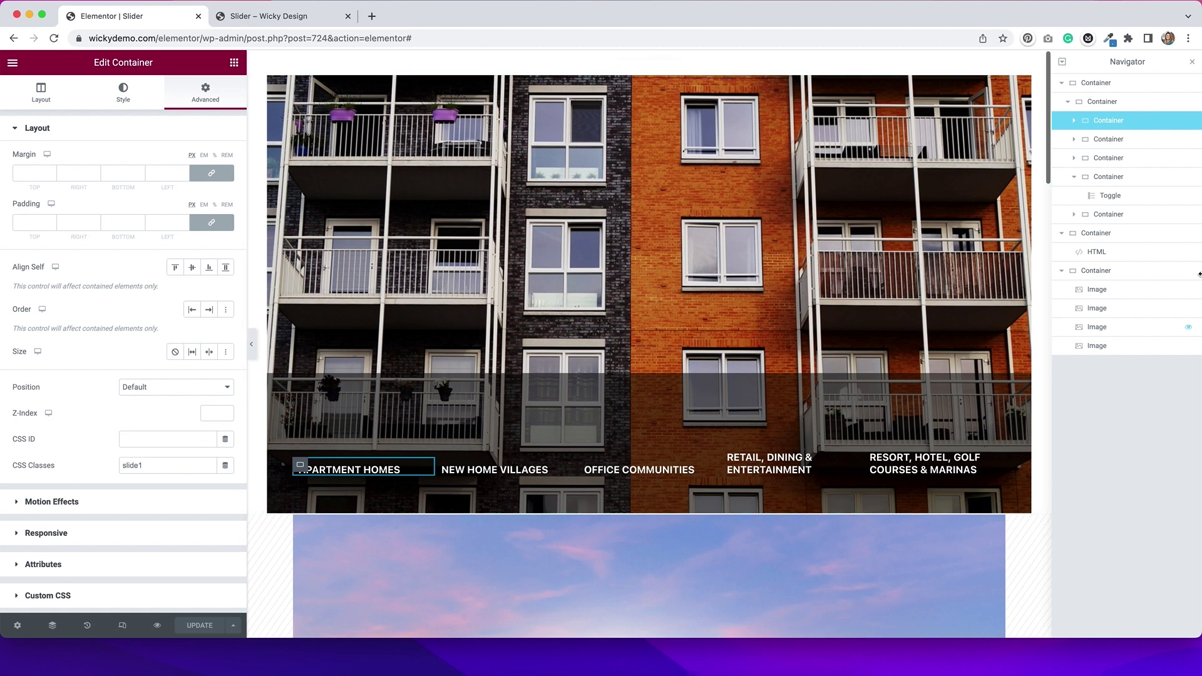
pyautogui.click(1147, 139)
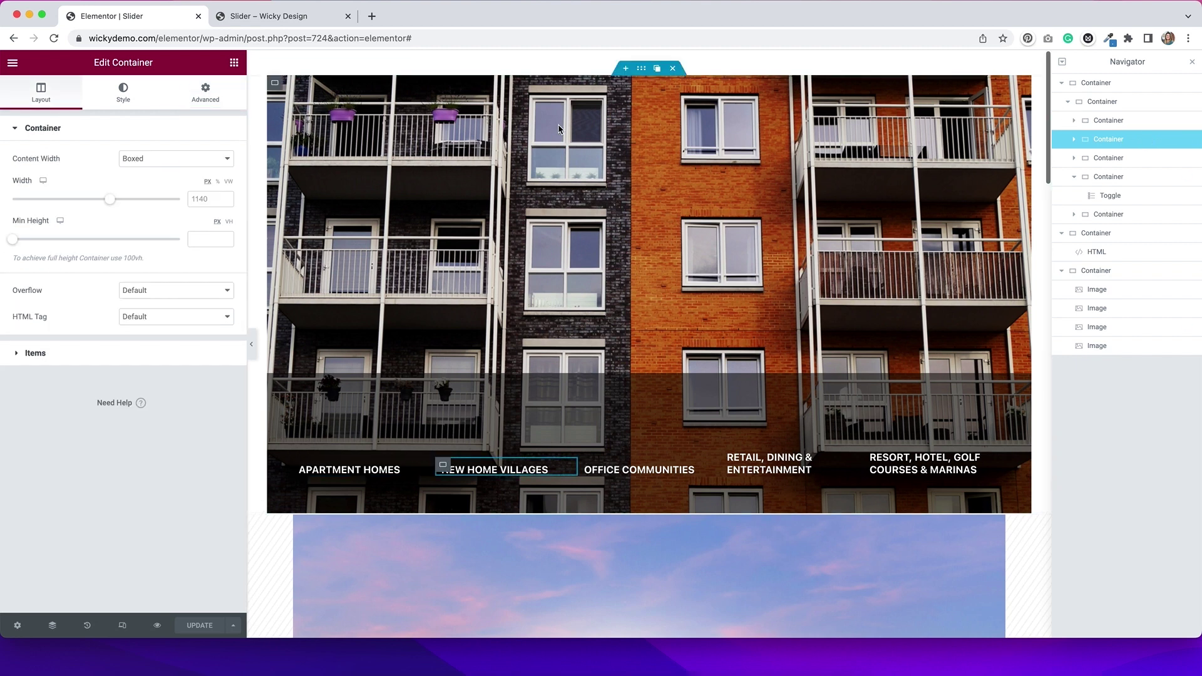
pyautogui.click(211, 96)
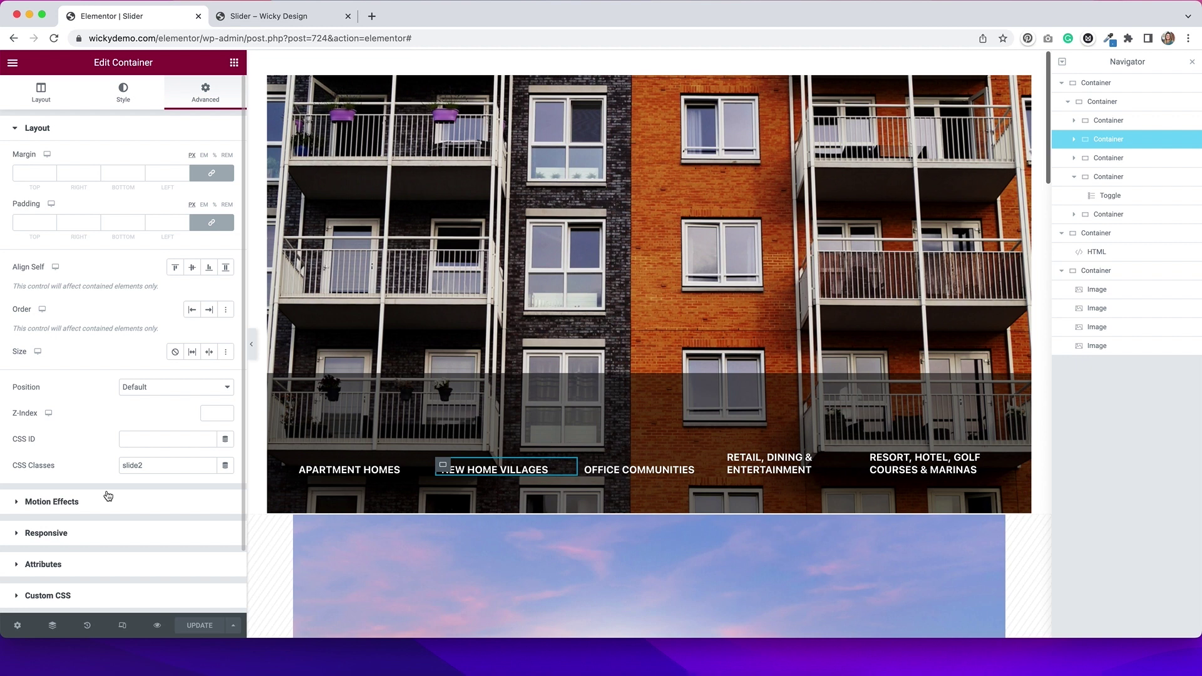
# Step: View the Apartment Homes toggle's CSS class and reveal its description on the canvas
pyautogui.click(1110, 139)
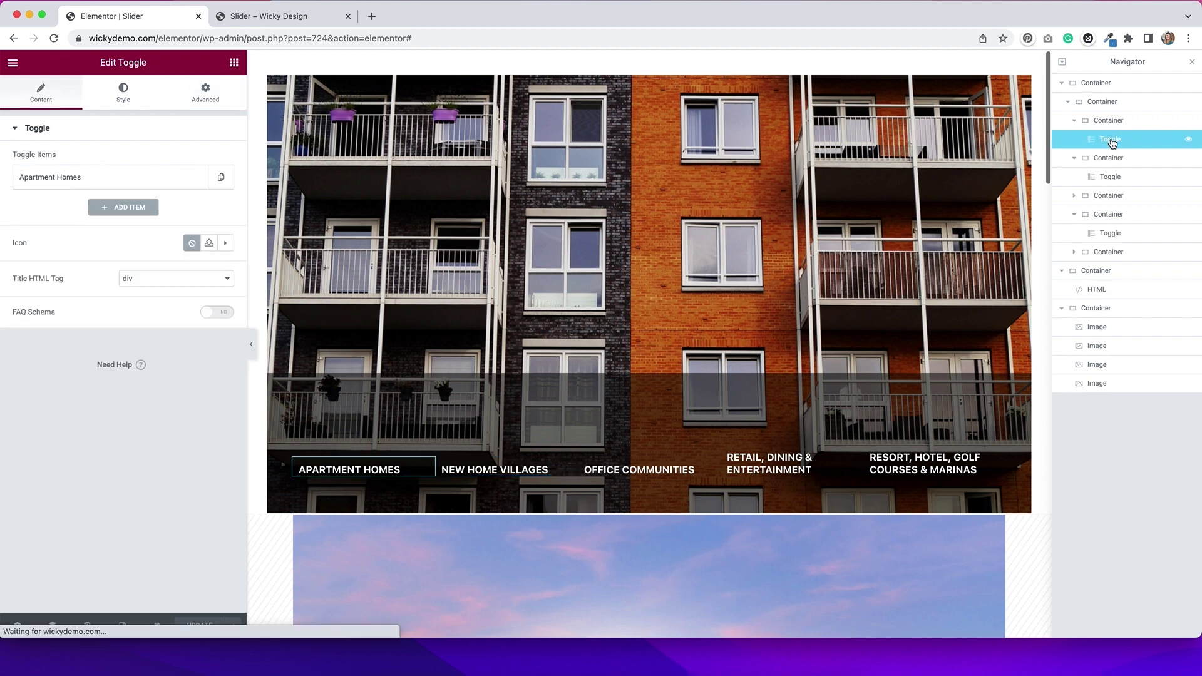
pyautogui.click(205, 92)
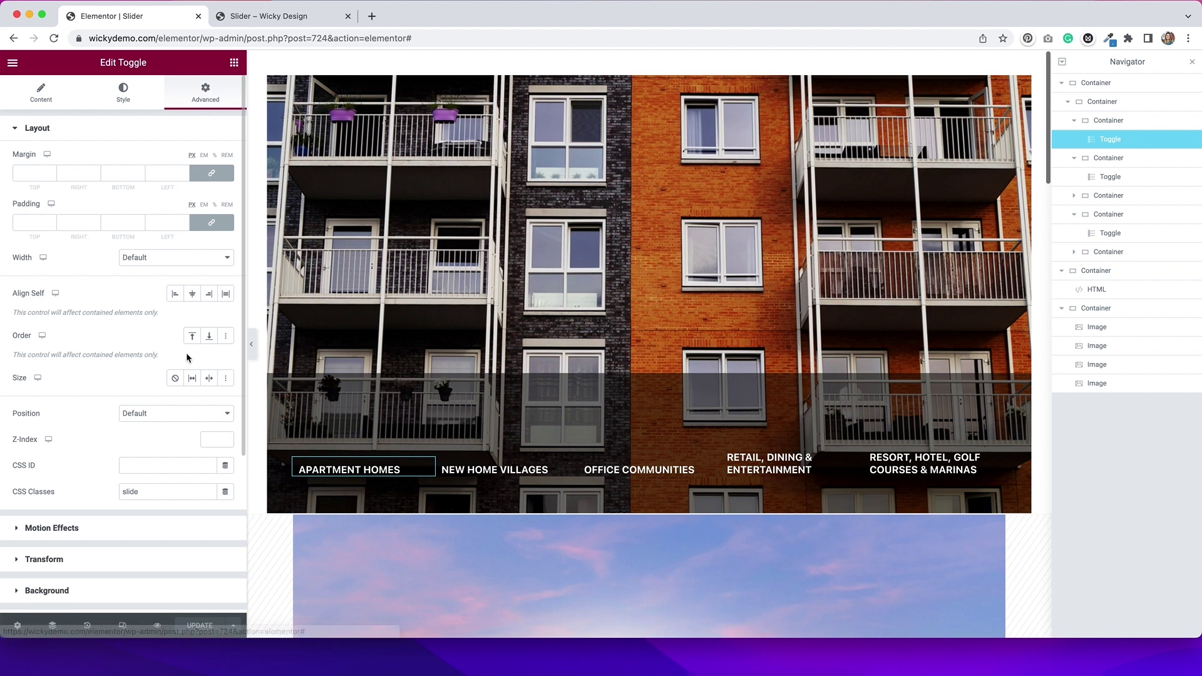
pyautogui.moveTo(313, 465)
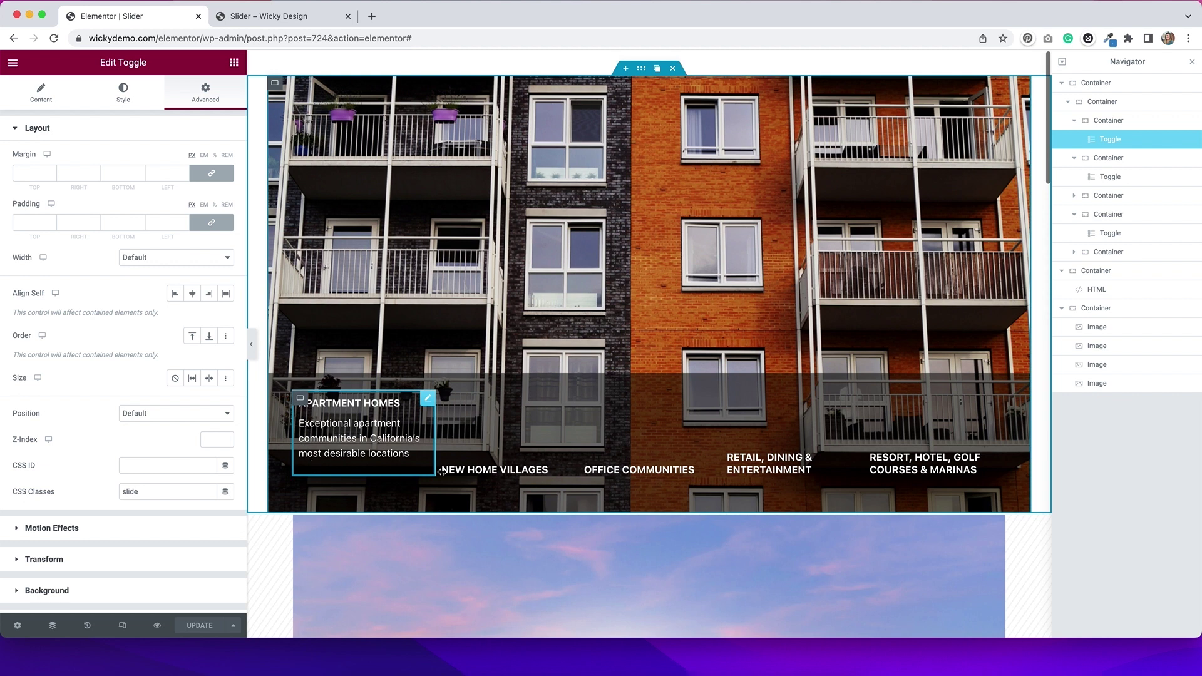
# Step: Review the HTML widget's script, from the toggle hover functions to the background-image swaps for each slide class
pyautogui.moveTo(462, 477)
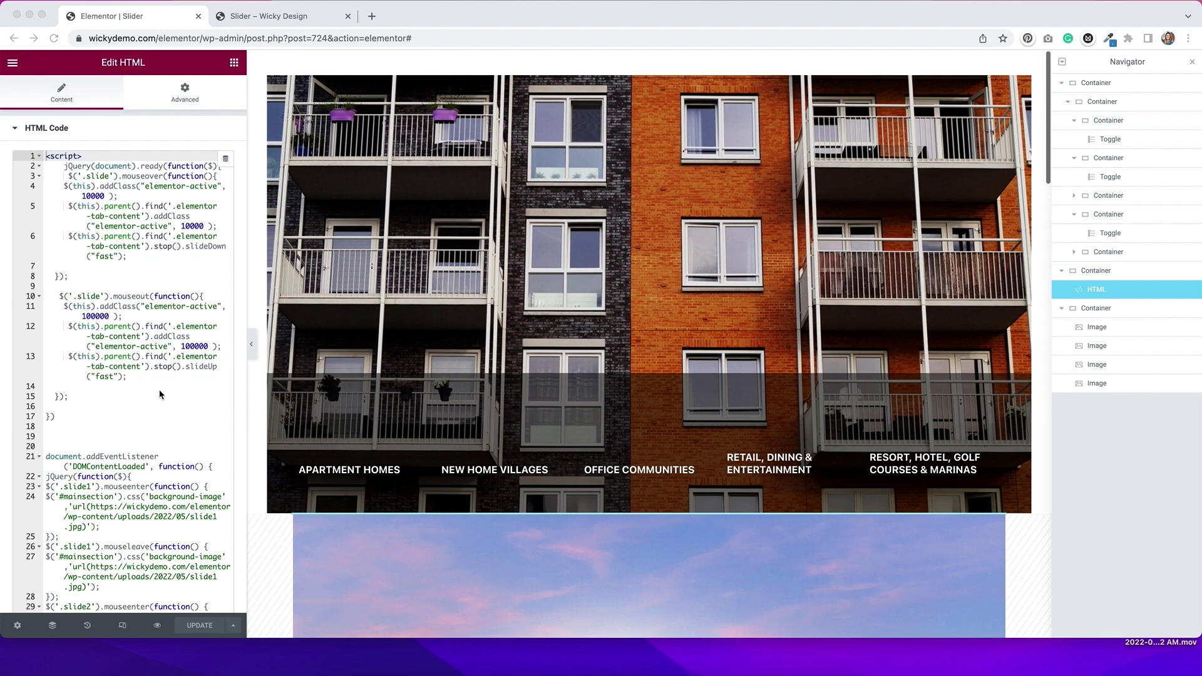
pyautogui.click(354, 486)
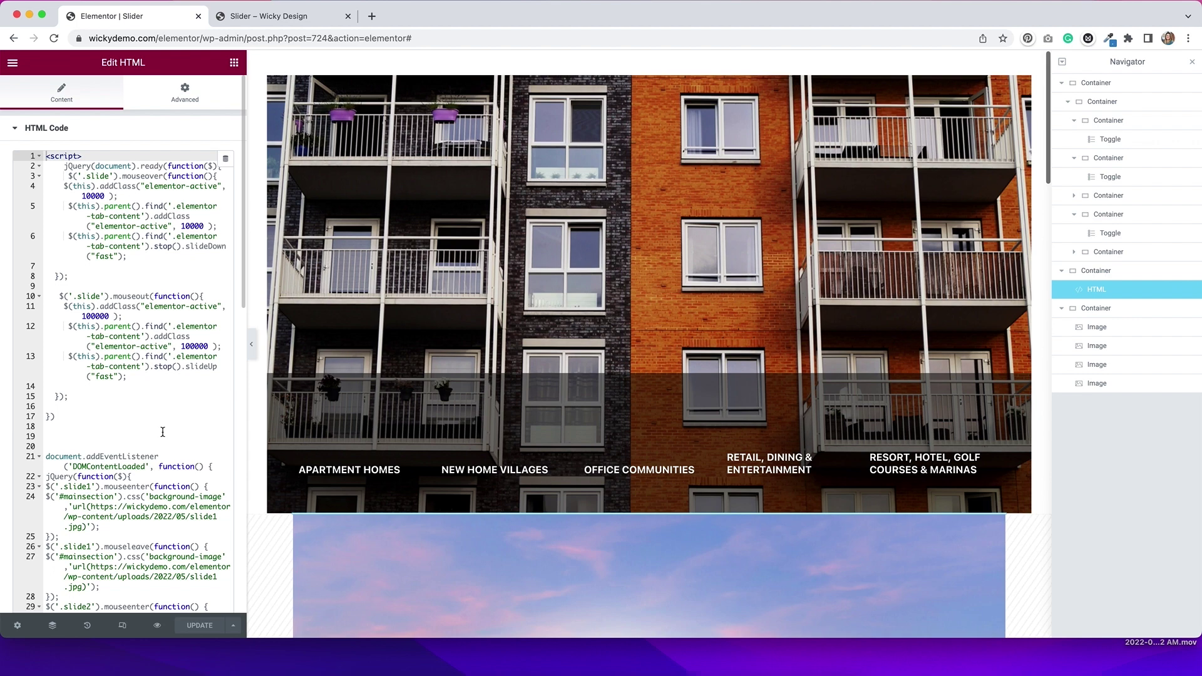
pyautogui.scroll(-15, 163, 432)
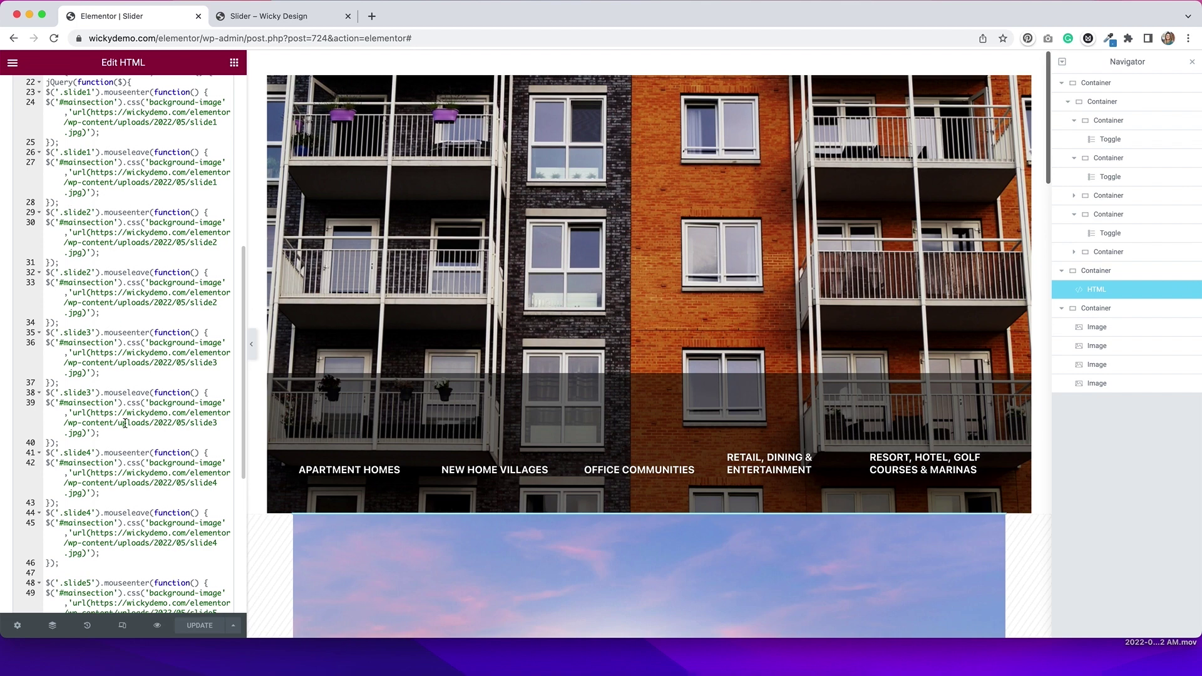
pyautogui.scroll(-8, 137, 443)
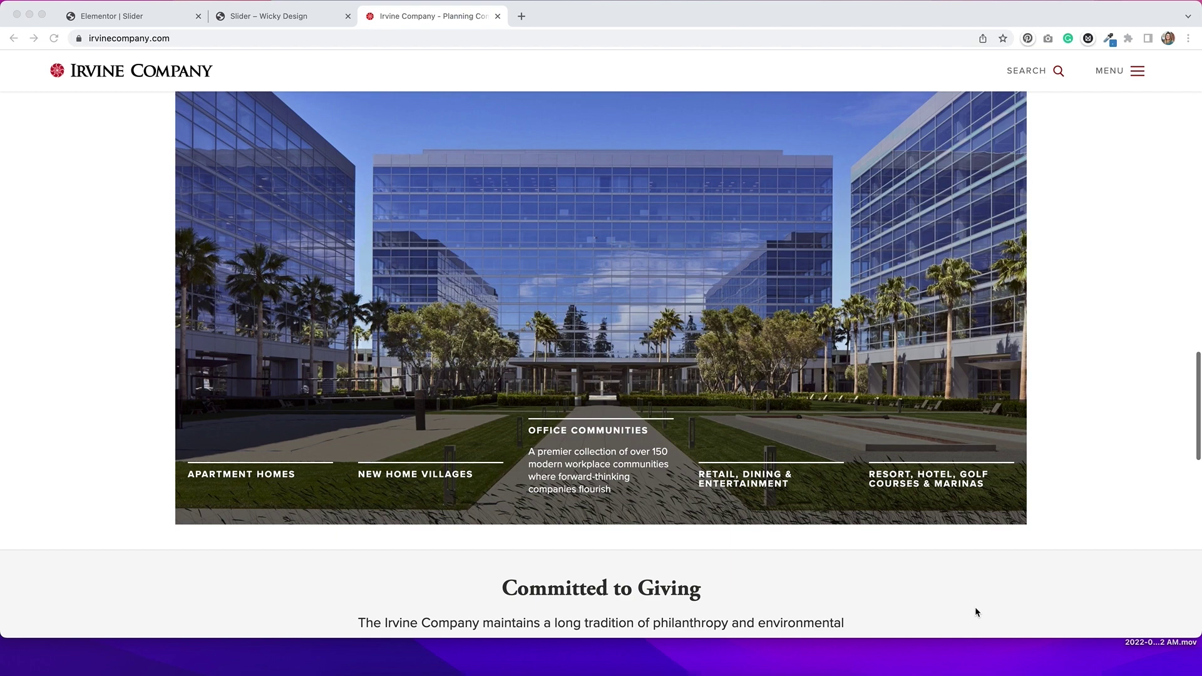
# Step: On the Irvine Company site, reveal the resort and retail category descriptions to examine the hover colour of their top borders
pyautogui.click(1136, 501)
pyautogui.moveTo(975, 496)
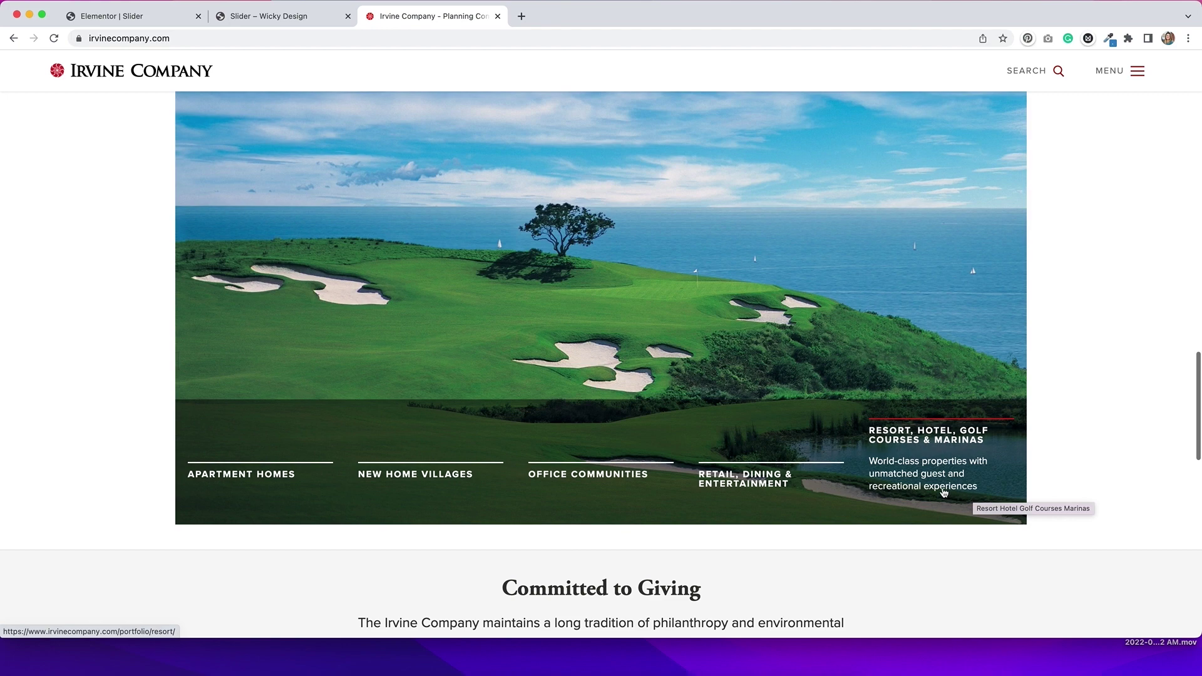
pyautogui.moveTo(777, 474)
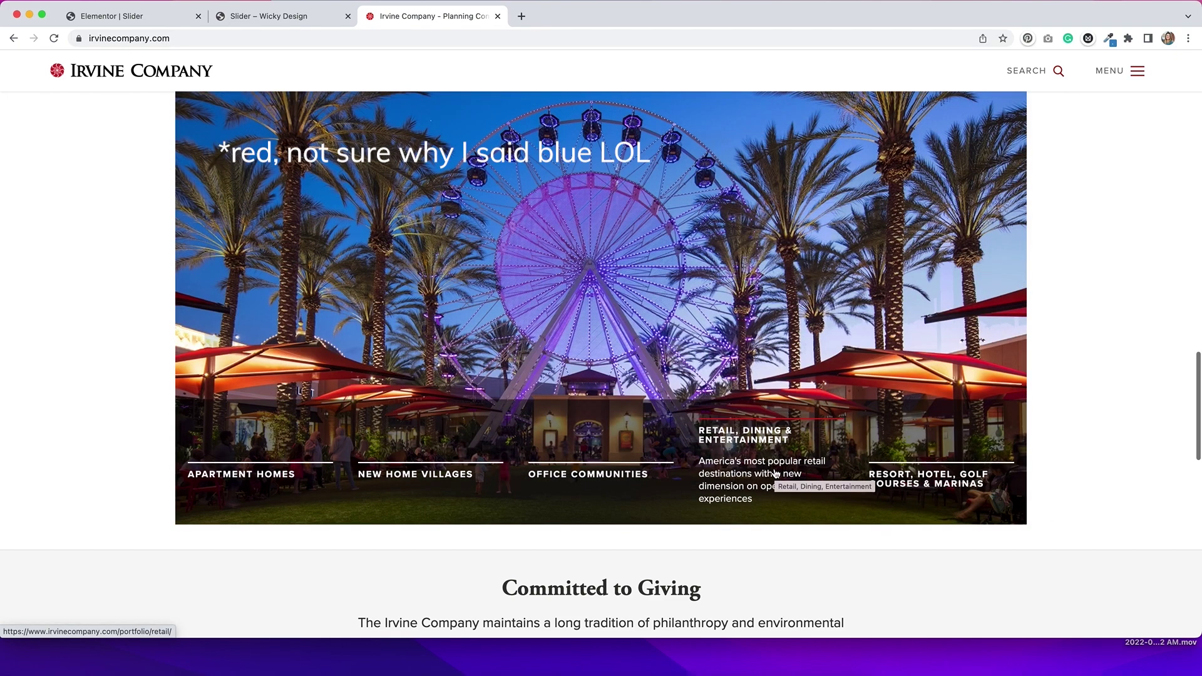
# Step: In the Elementor editor, add custom CSS to the mainsection container for 3px solid toggle-item top borders: #fff, and rgb(224, 32, 20) on hover, both !important
pyautogui.click(153, 19)
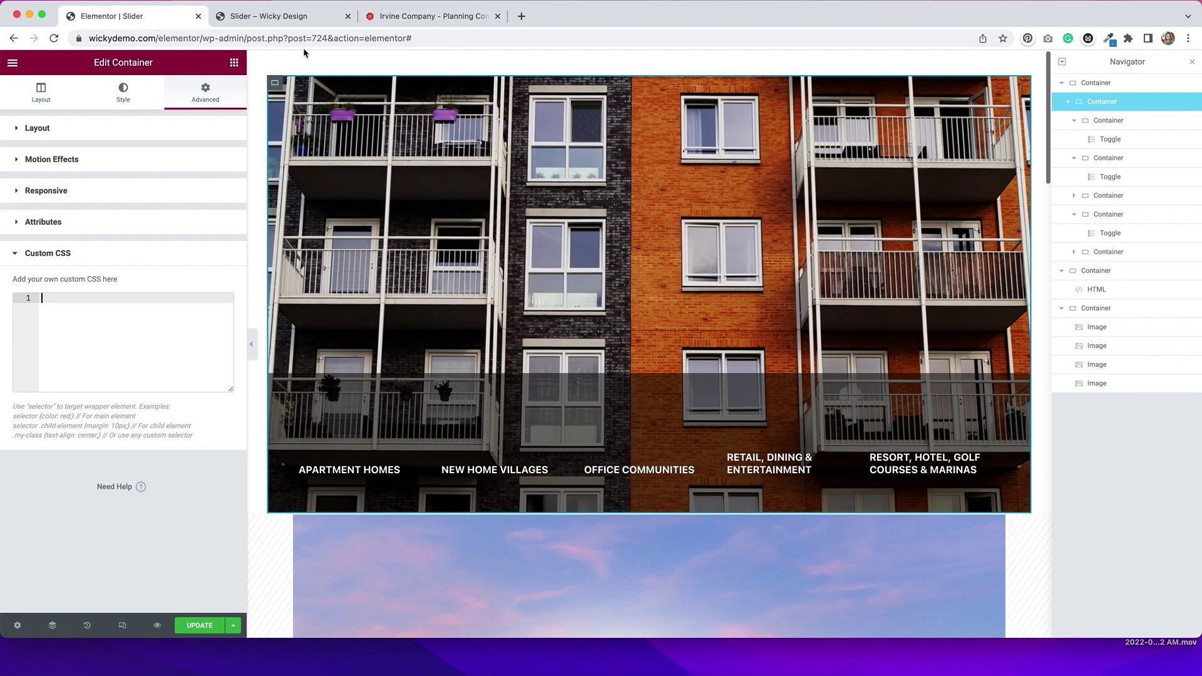
pyautogui.click(1107, 107)
pyautogui.click(186, 125)
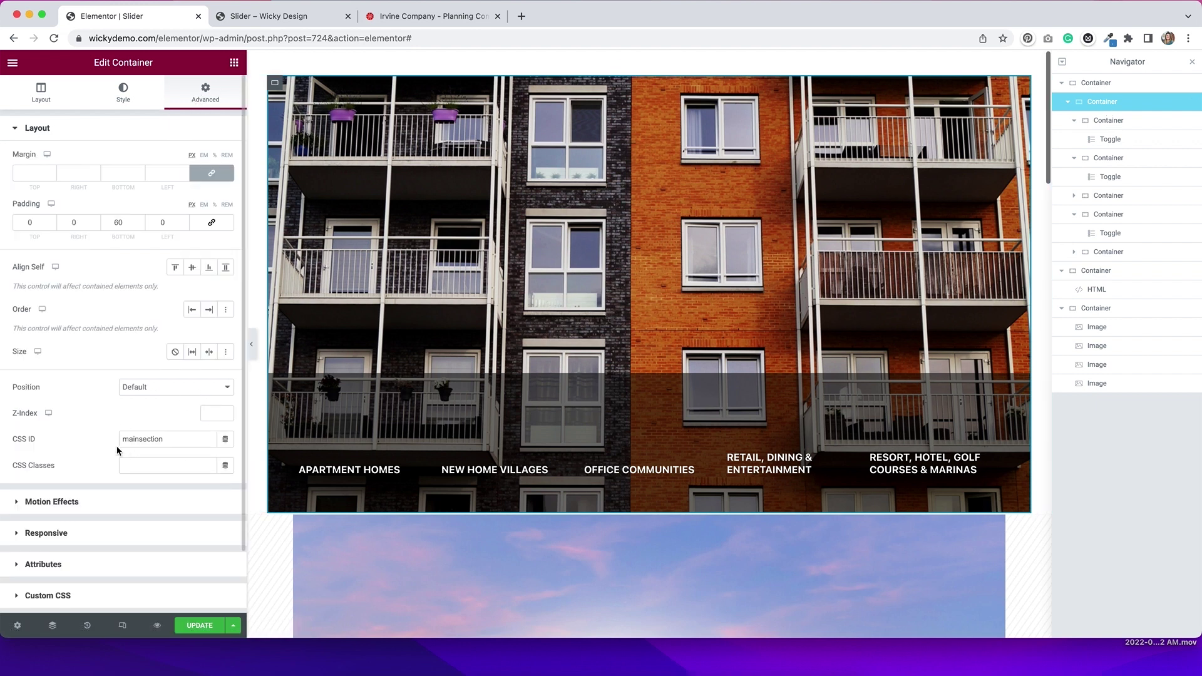
pyautogui.scroll(-2, 177, 512)
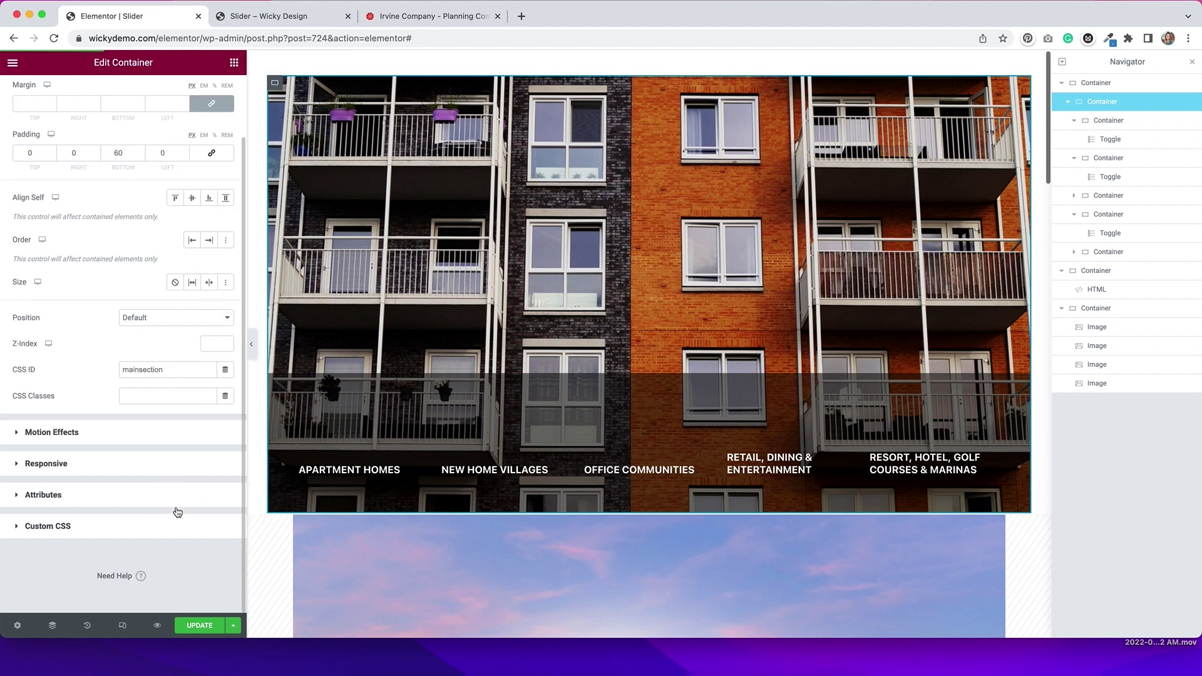
pyautogui.click(169, 528)
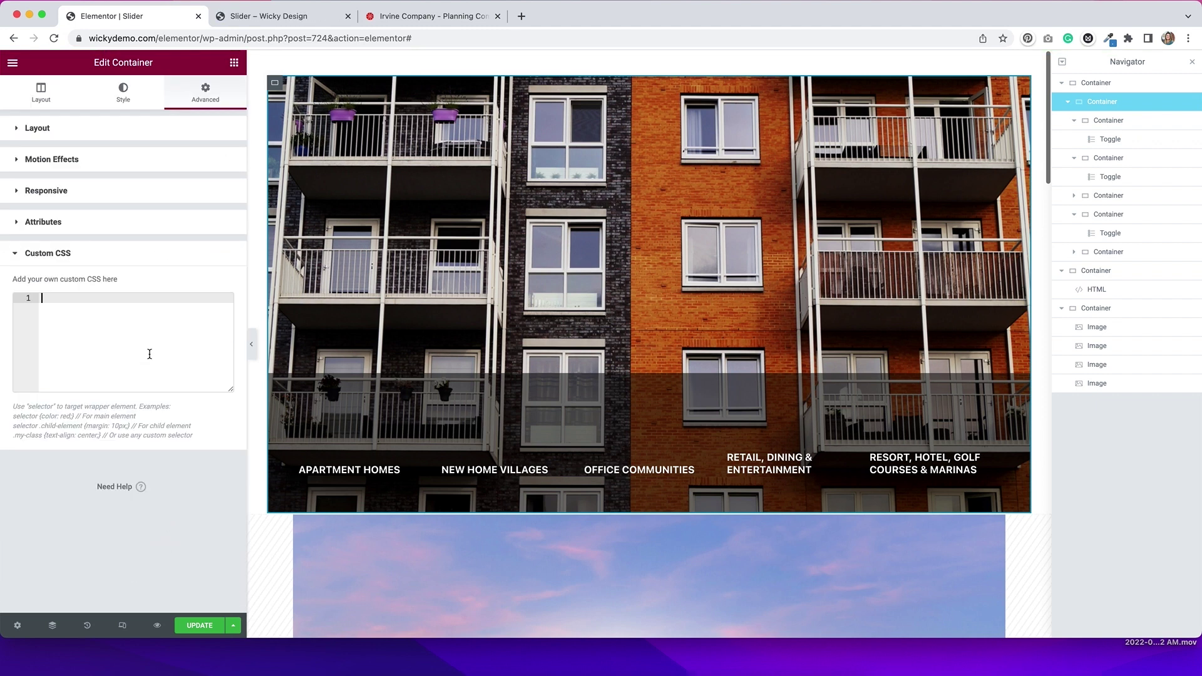
pyautogui.write('#mainsection .elementor-toggle-item {border-top: 3px solid #fff!important; }  #mainsection .elementor-toggle-item:hover { border-top: 3px solid rgb(224, 32, 20)!important;}')
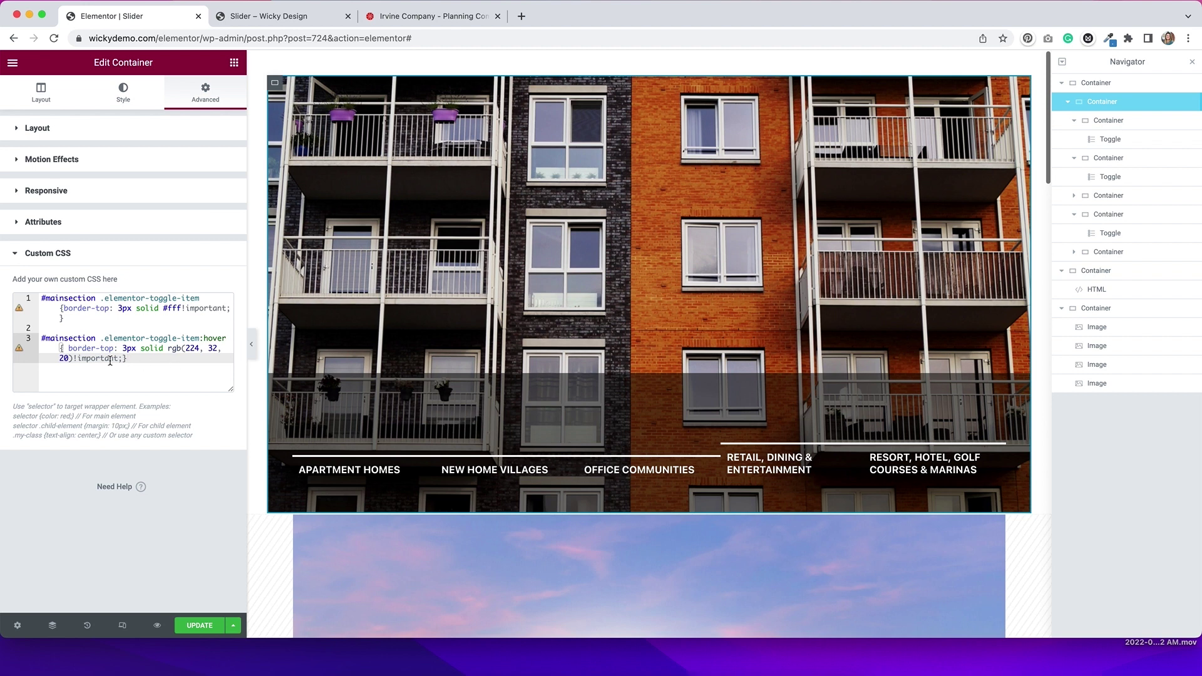
pyautogui.moveTo(375, 477)
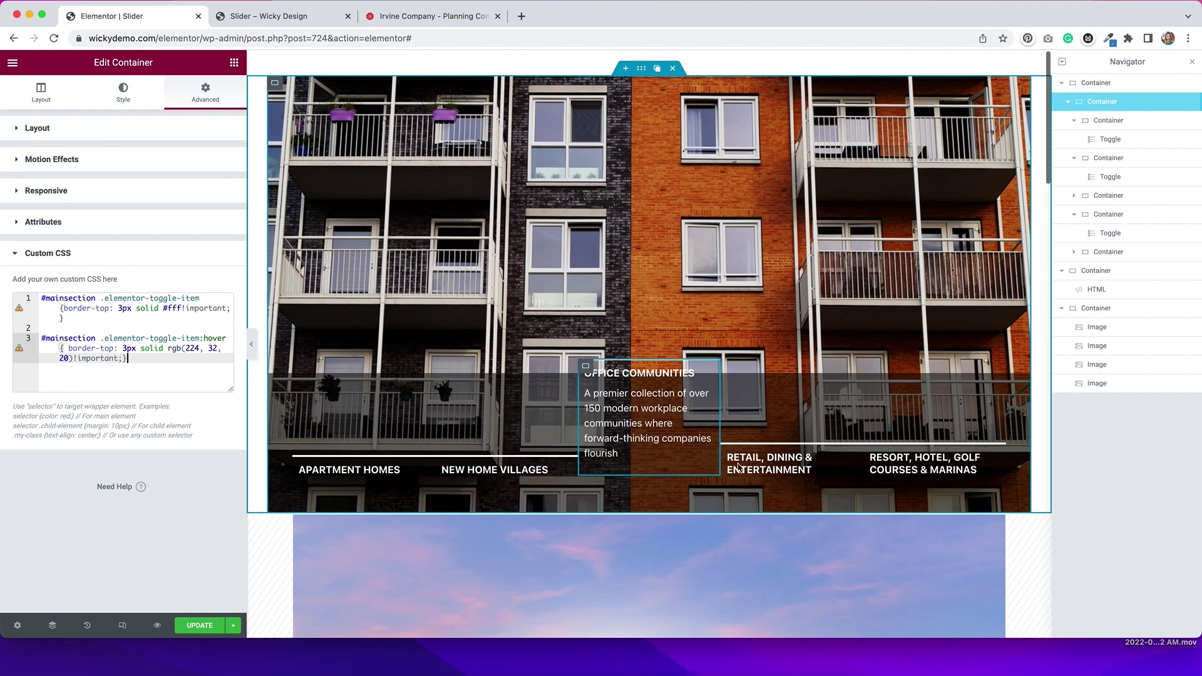
pyautogui.moveTo(749, 465)
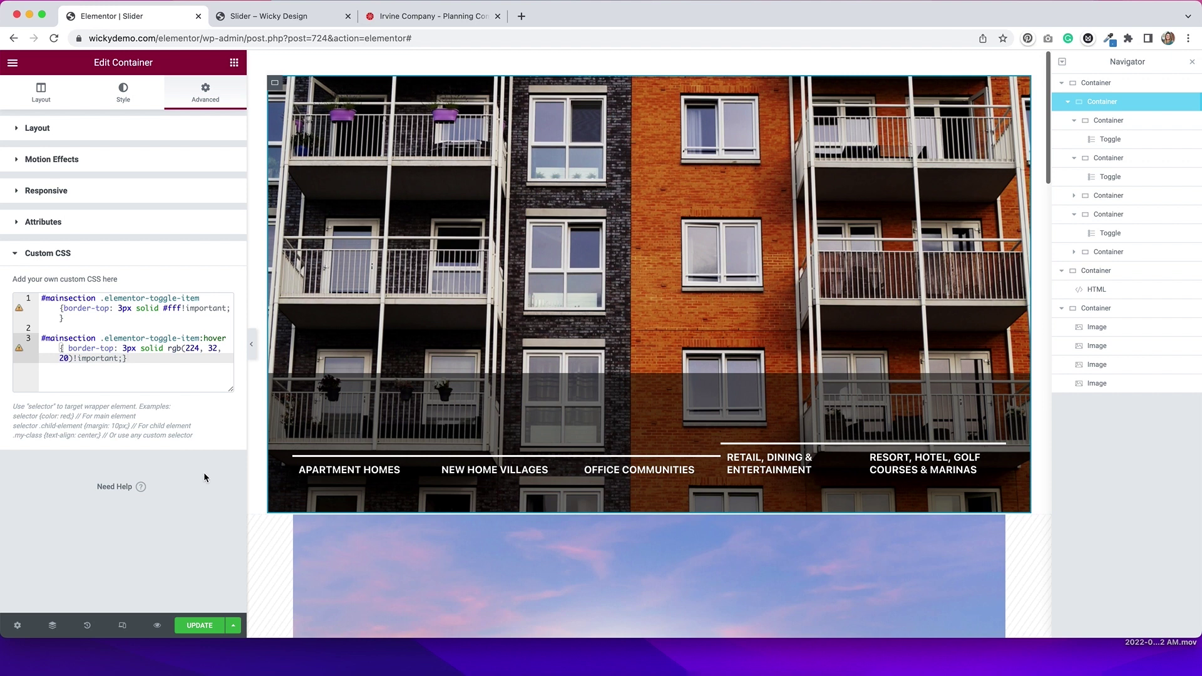
# Step: Set the gap between the mainsection container's elements to 20 px and update the page
pyautogui.moveTo(298, 477)
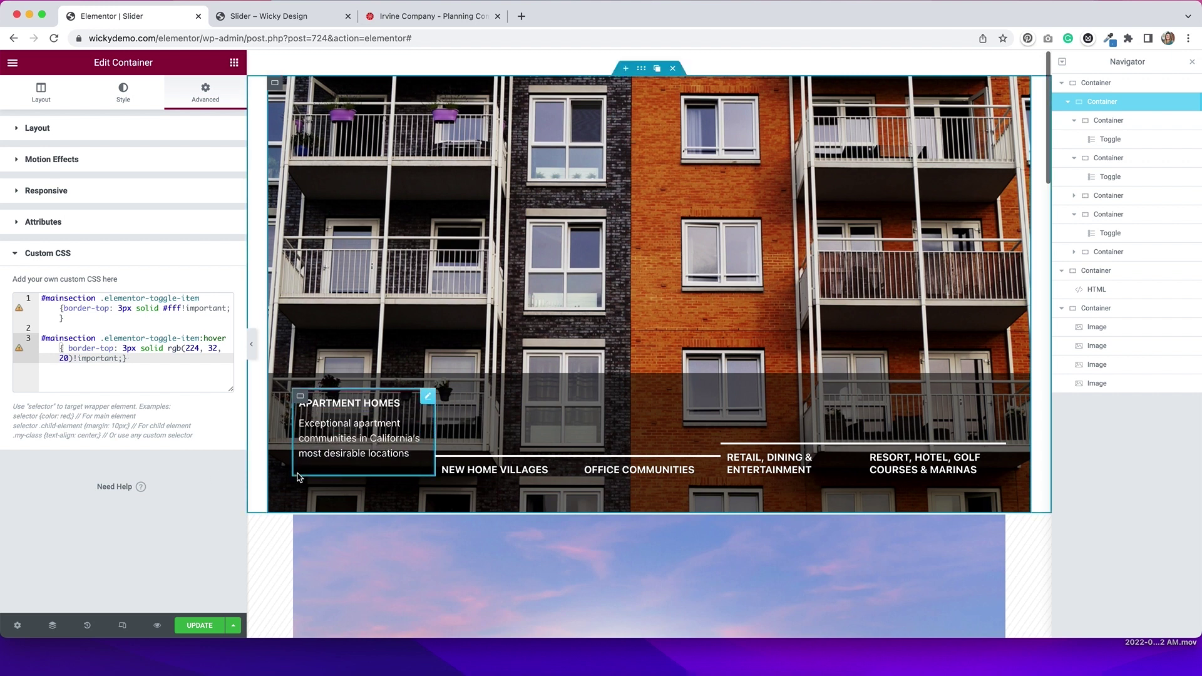
pyautogui.click(42, 101)
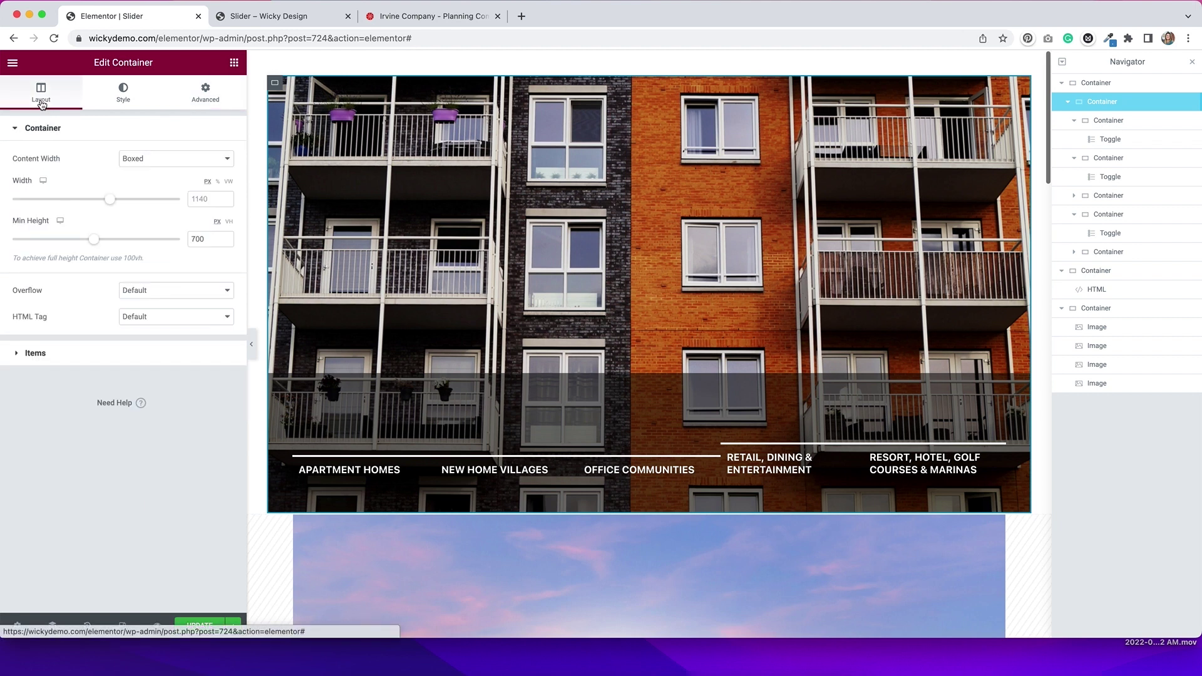
pyautogui.click(81, 352)
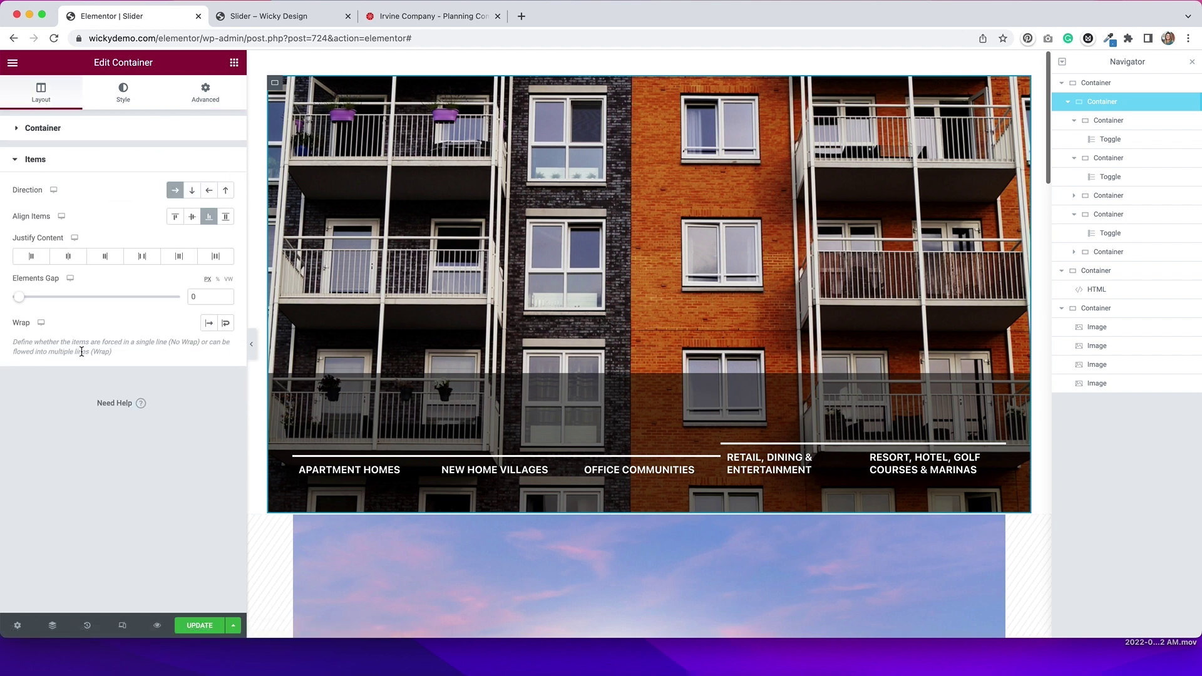
pyautogui.click(190, 297)
pyautogui.write('2')
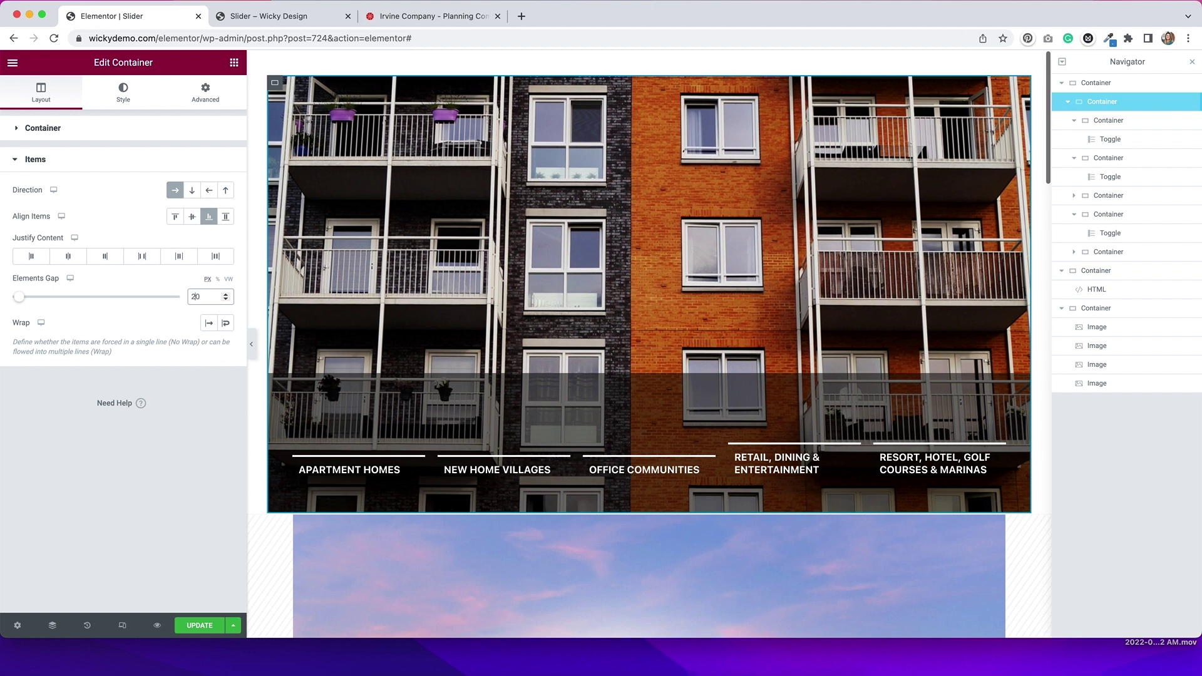
pyautogui.click(200, 629)
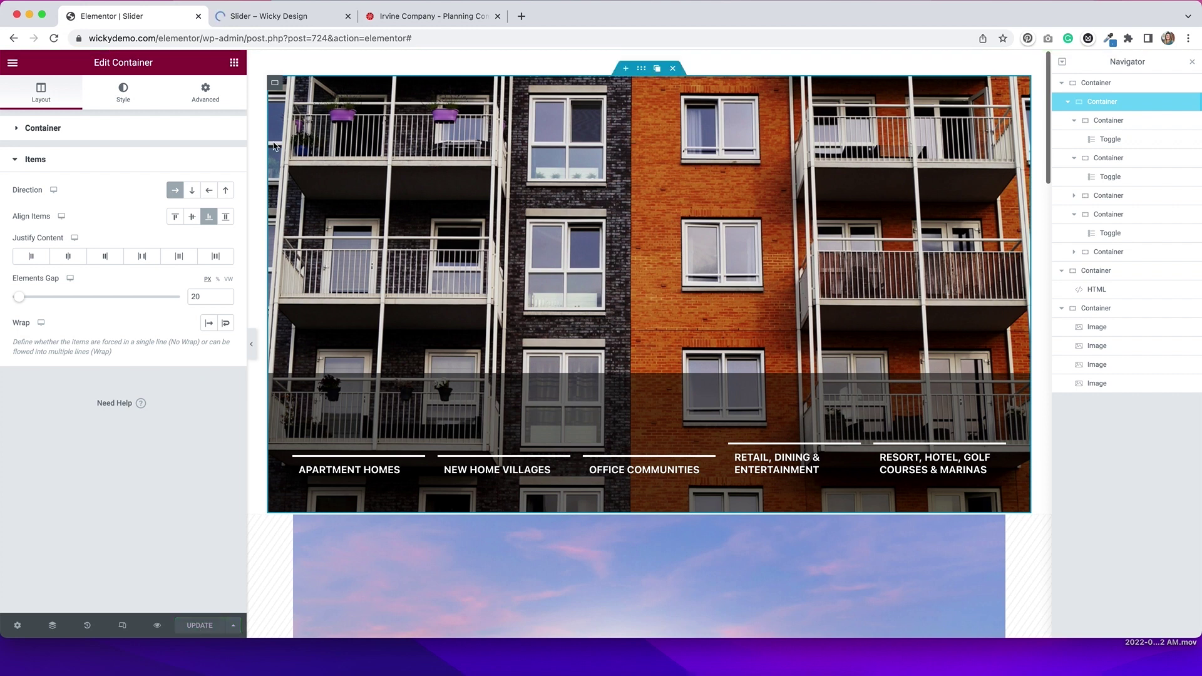
# Step: Open the slider's preview page and check the image swap, description and border on hover across the categories
pyautogui.click(298, 15)
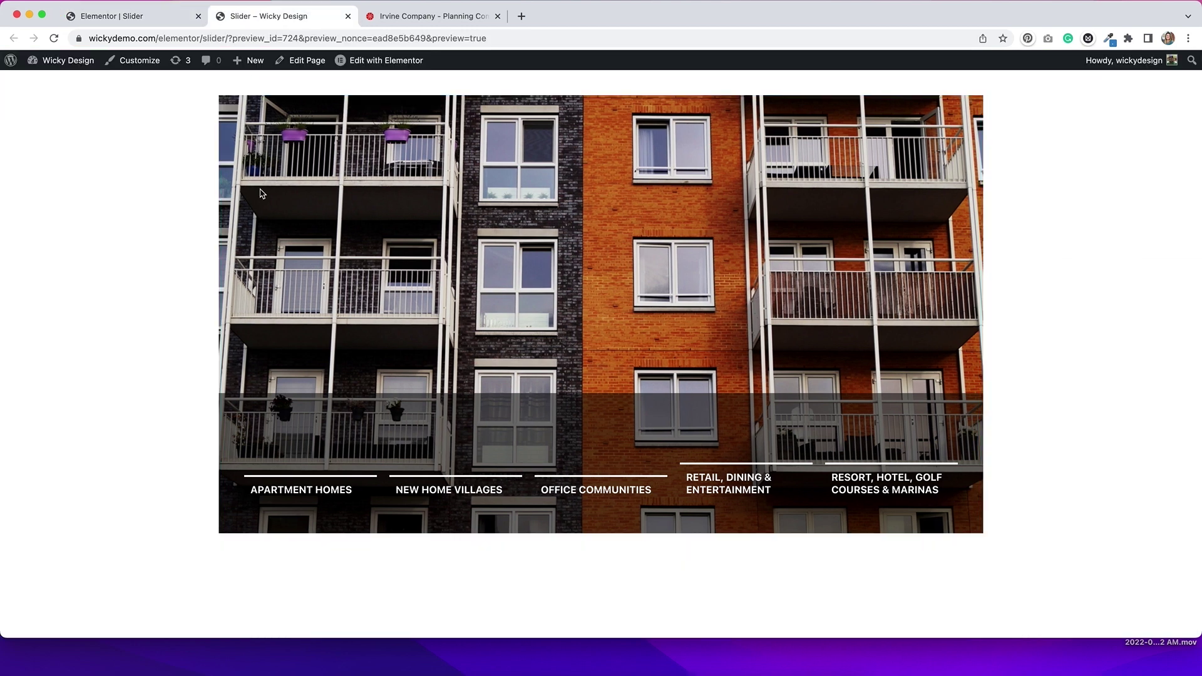
pyautogui.moveTo(292, 489)
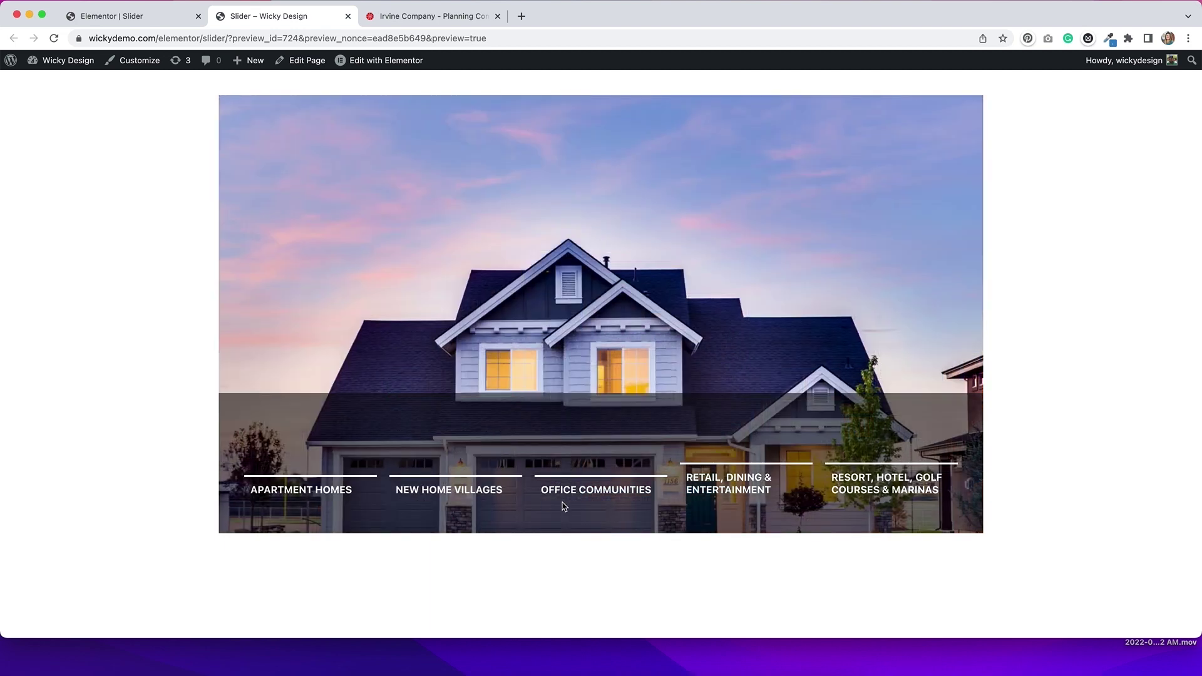
pyautogui.moveTo(590, 494)
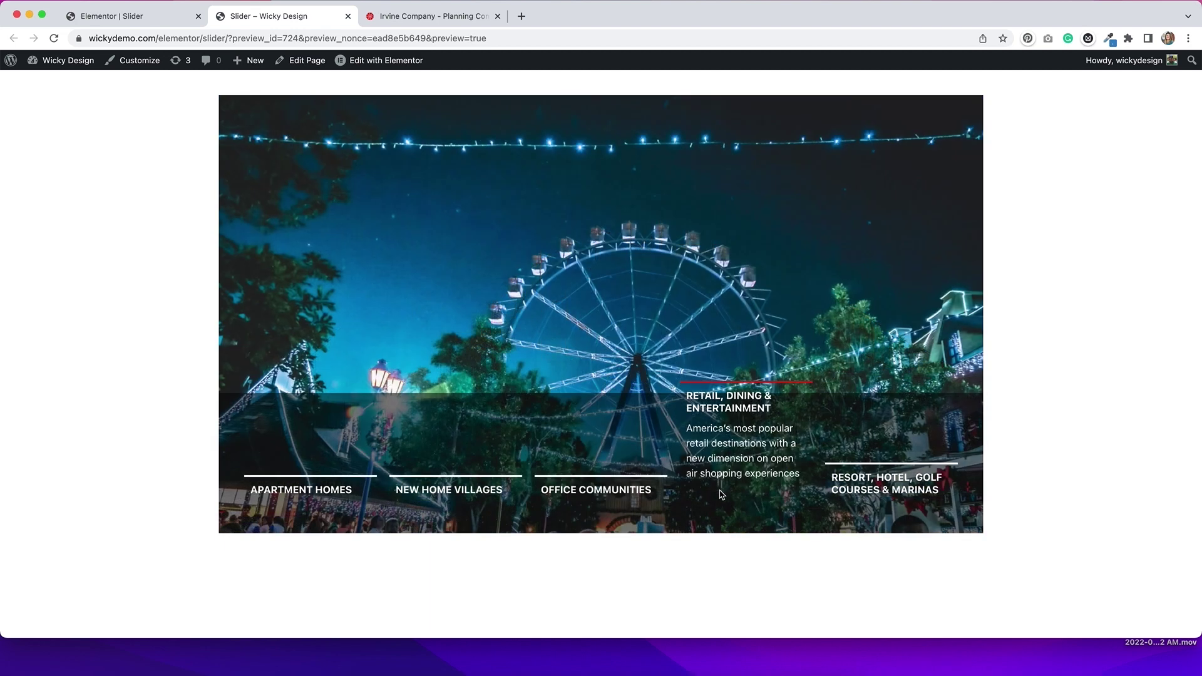
pyautogui.moveTo(926, 498)
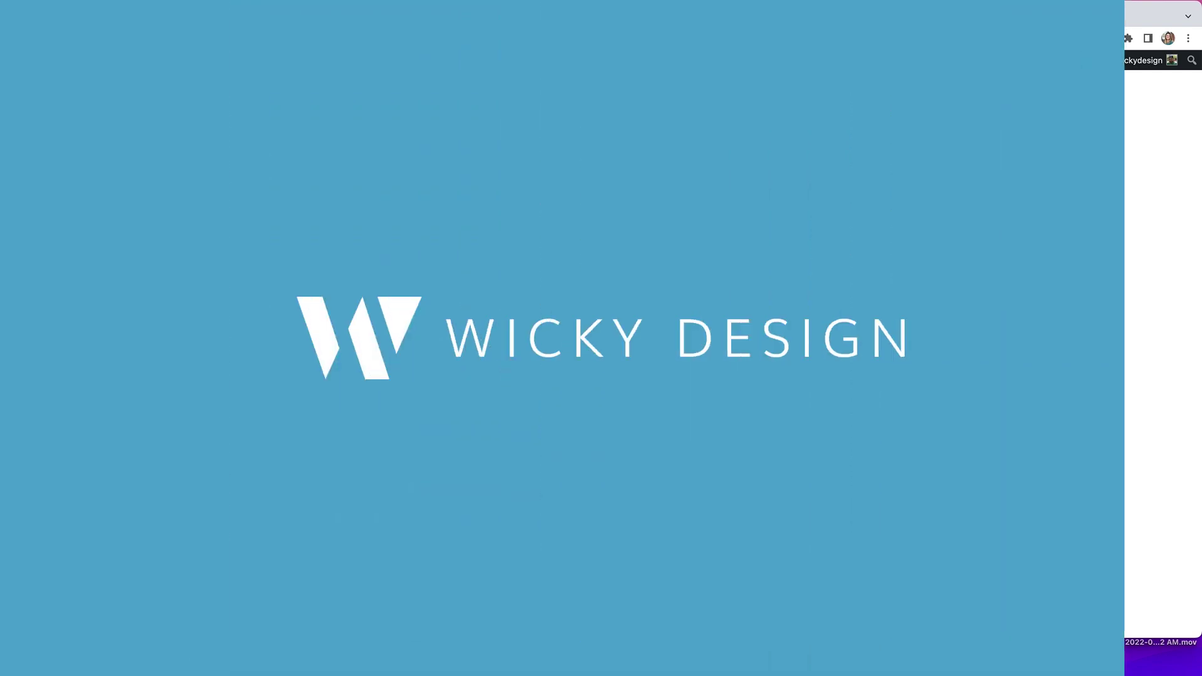